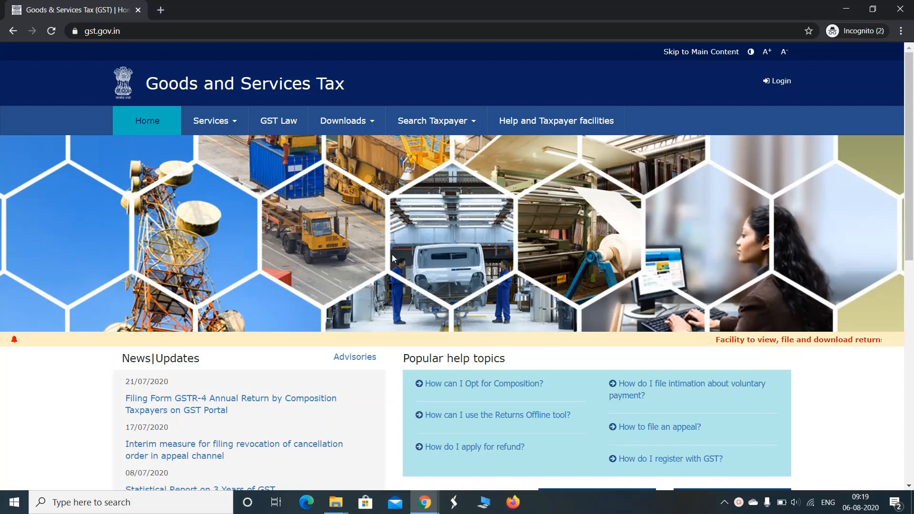
Step: Log in to gst.gov.in with the taxpayer credentials to reach the welcome page
left_click(779, 81)
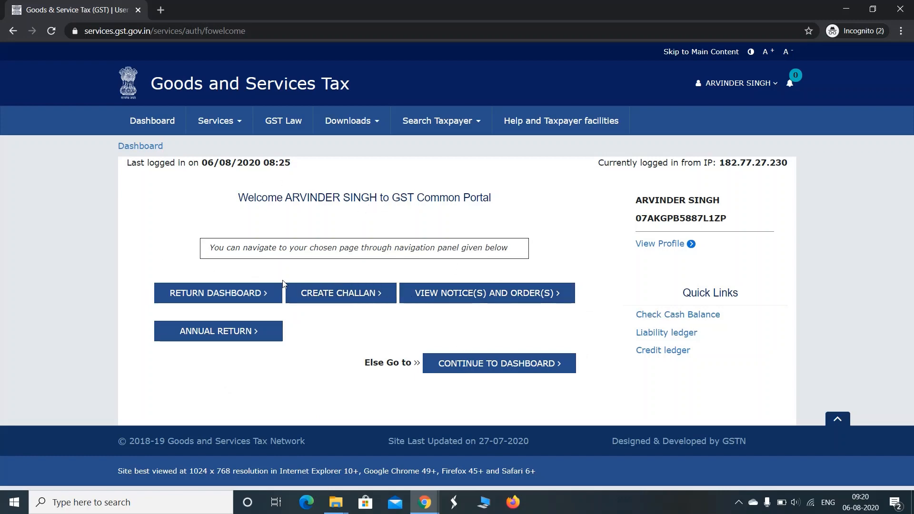
Step: Search the return dashboard for financial year 2020-21 and filing period June
left_click(238, 294)
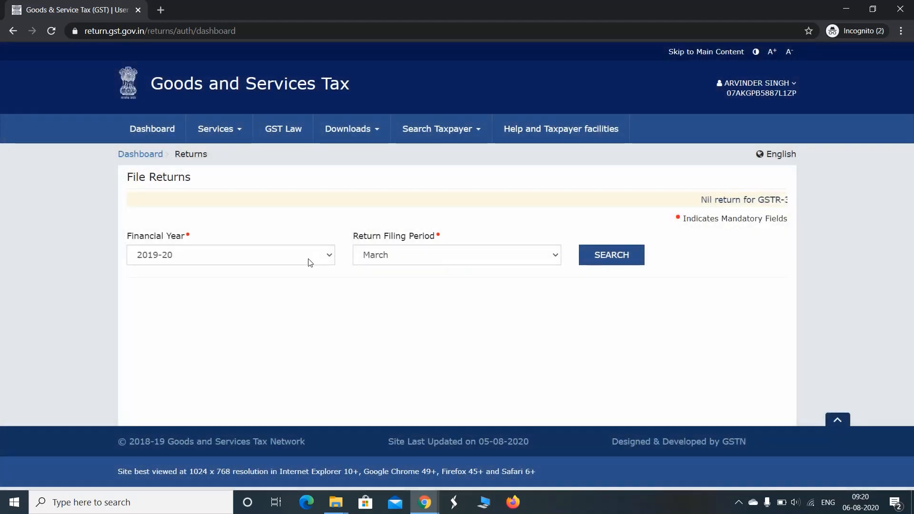
left_click(309, 257)
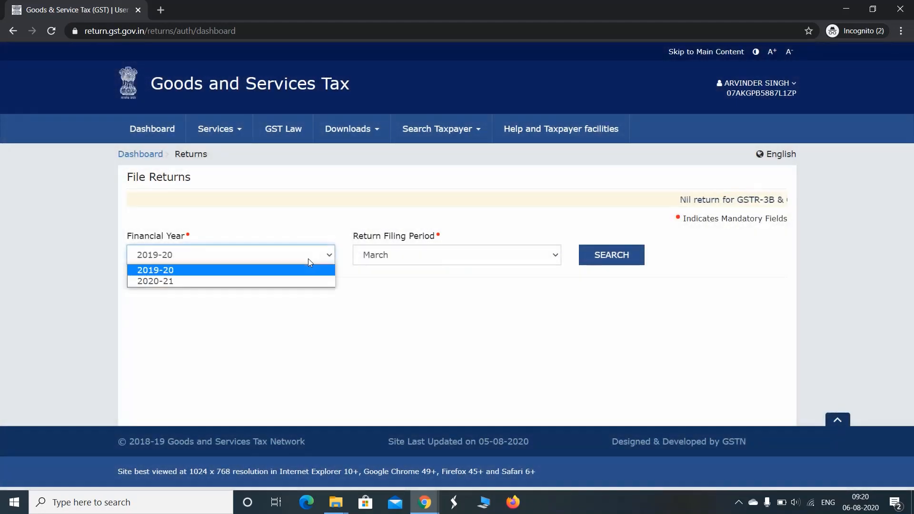
left_click(263, 284)
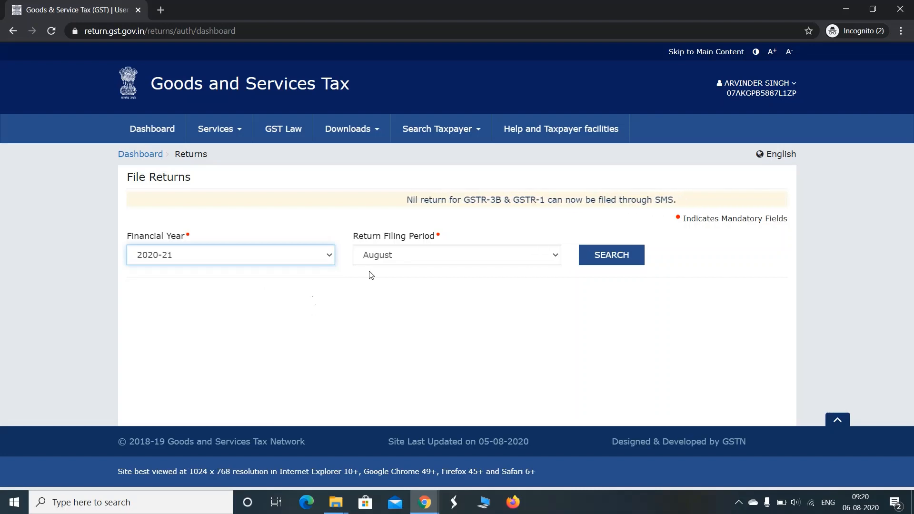
left_click(422, 263)
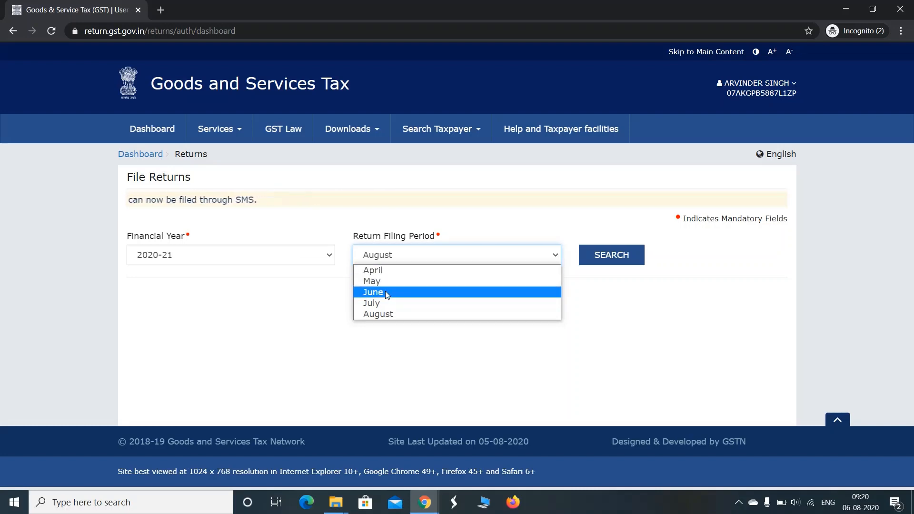
left_click(387, 294)
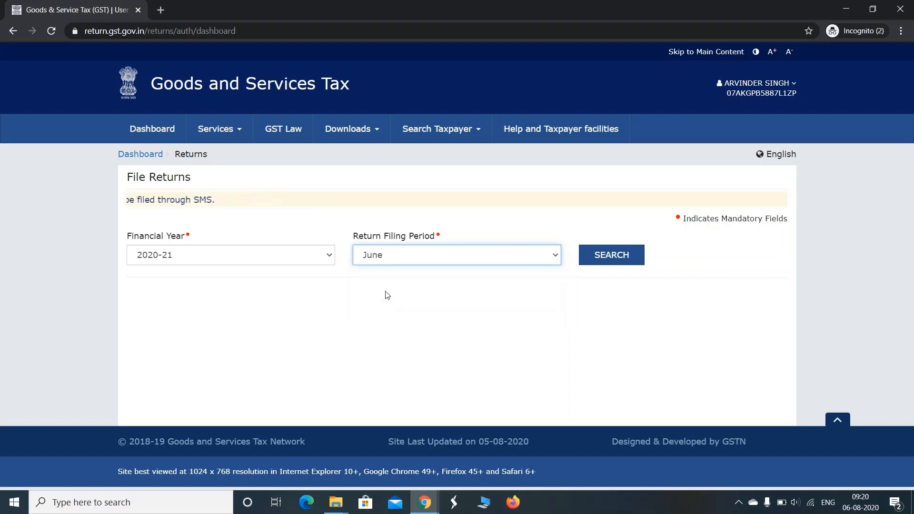
left_click(599, 259)
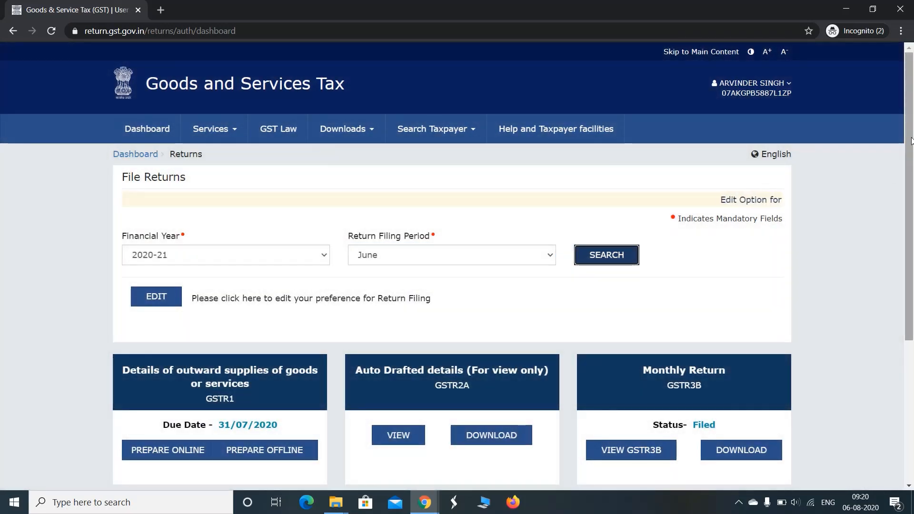
left_click_drag(908, 148, 907, 230)
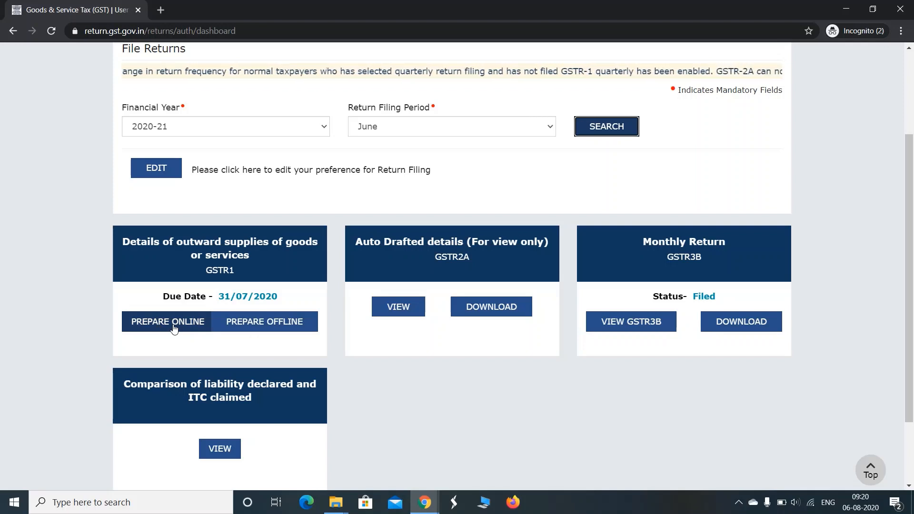
Step: Prepare GSTR-1 online and review its invoice and other-details tiles, all at 0 records
left_click(282, 333)
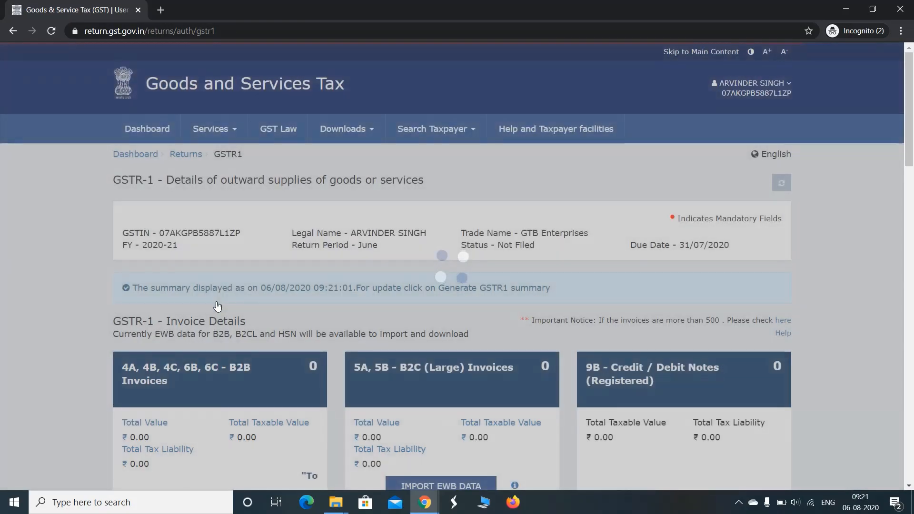
scroll(906, 185, "down", 5)
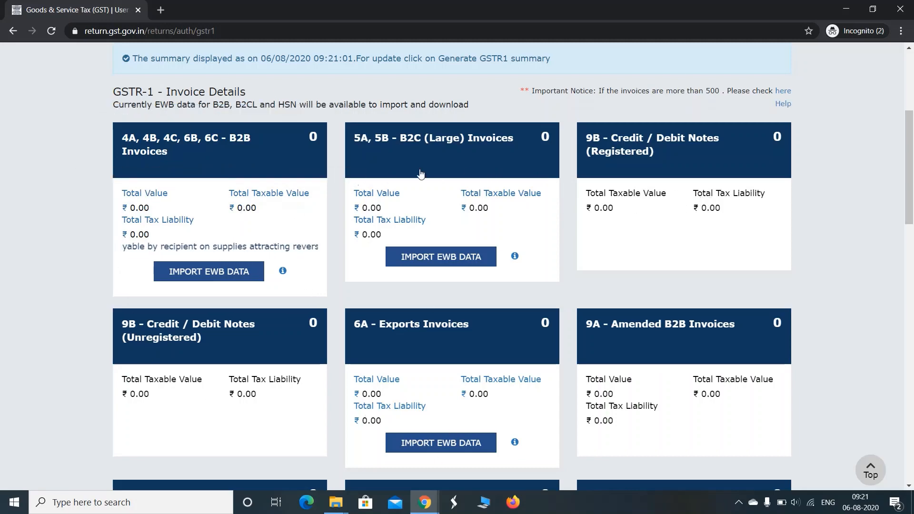
left_click_drag(909, 162, 908, 341)
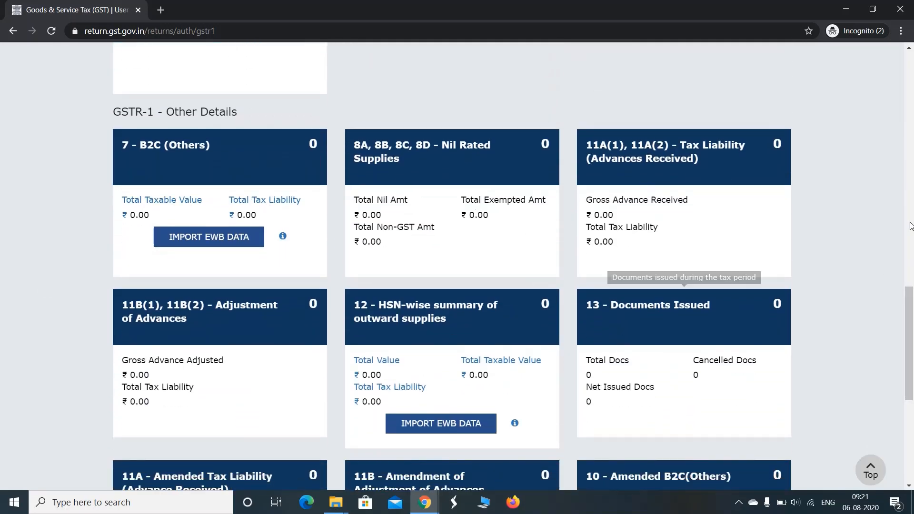
scroll(912, 303, "down", 5)
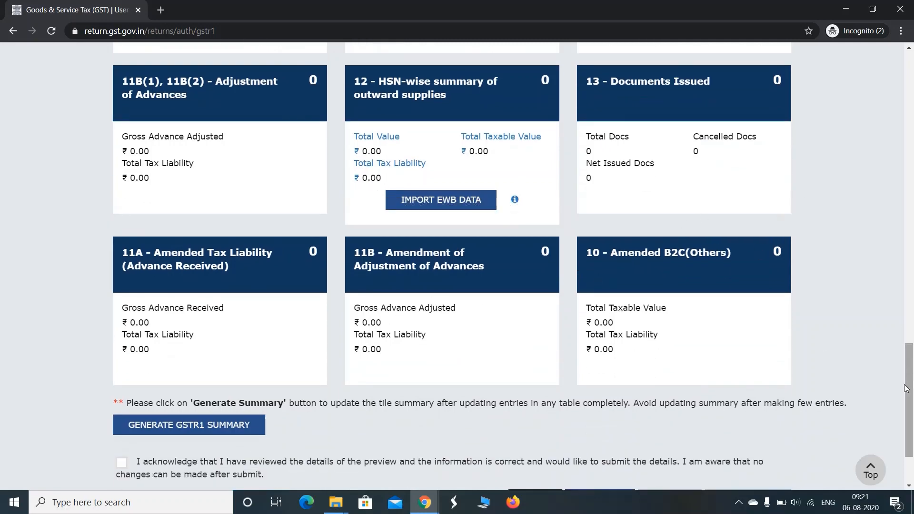
left_click_drag(906, 388, 912, 354)
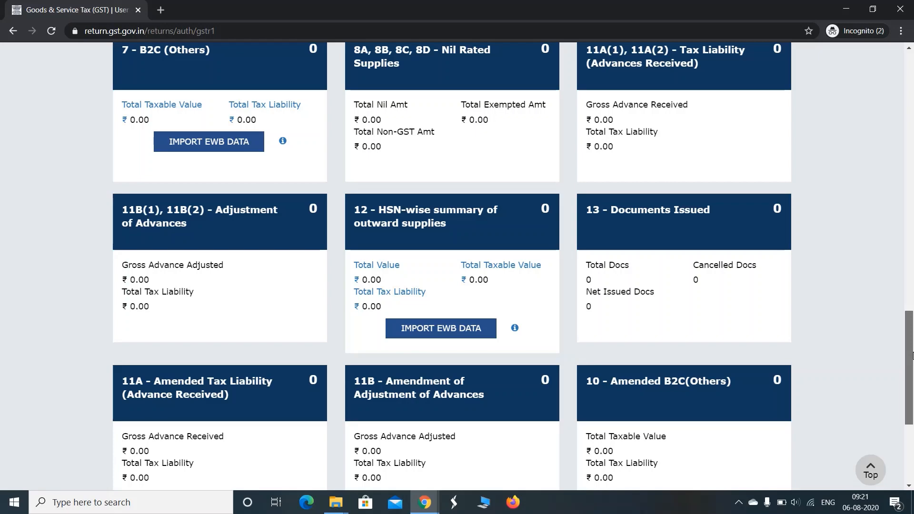
left_click_drag(911, 354, 912, 166)
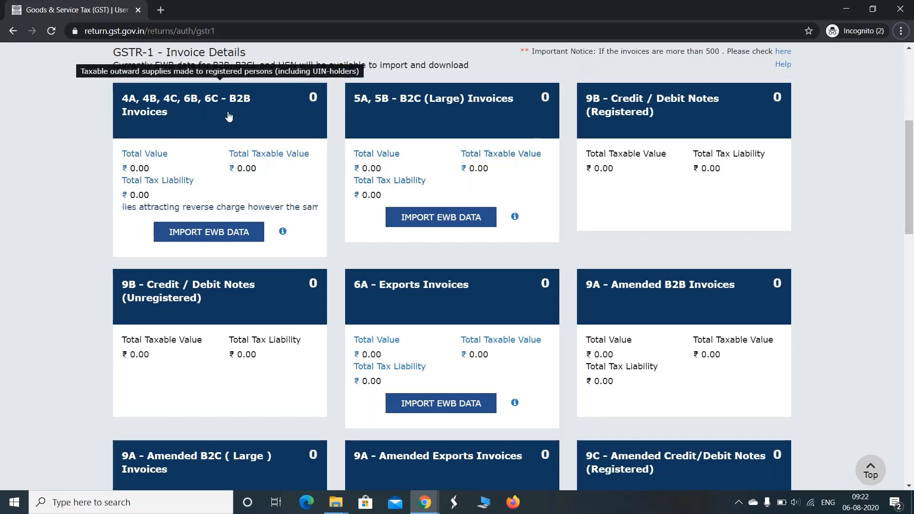
Step: Open the 4A, 4B, 4C, 6B, 6C - B2B Invoices section and start a new invoice
left_click(228, 116)
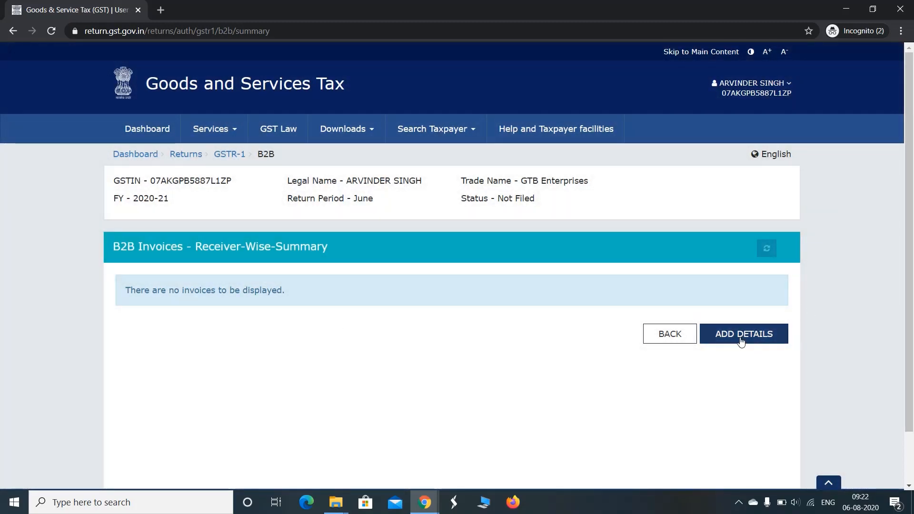
left_click(741, 342)
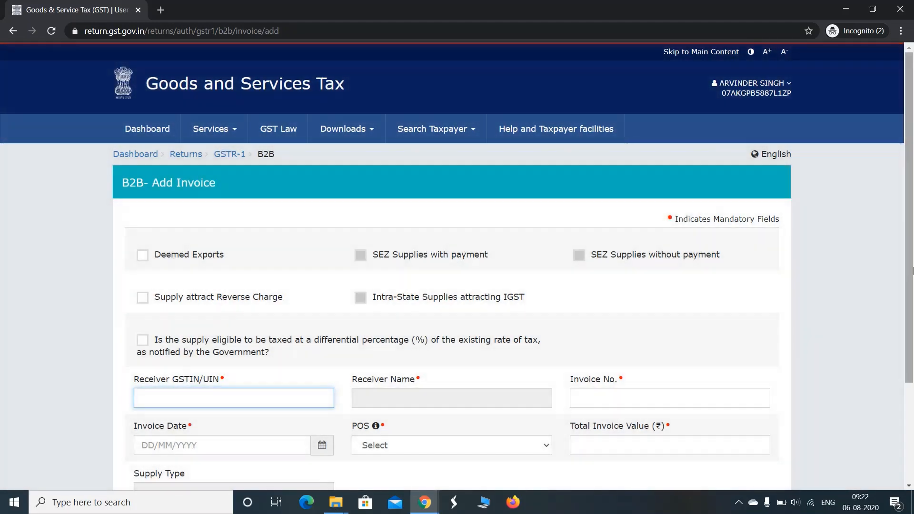
scroll(912, 217, "down", 3)
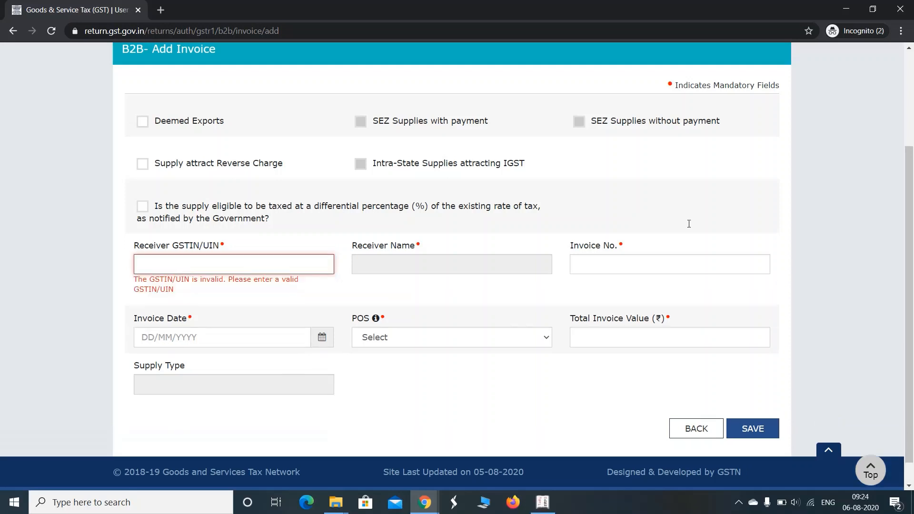
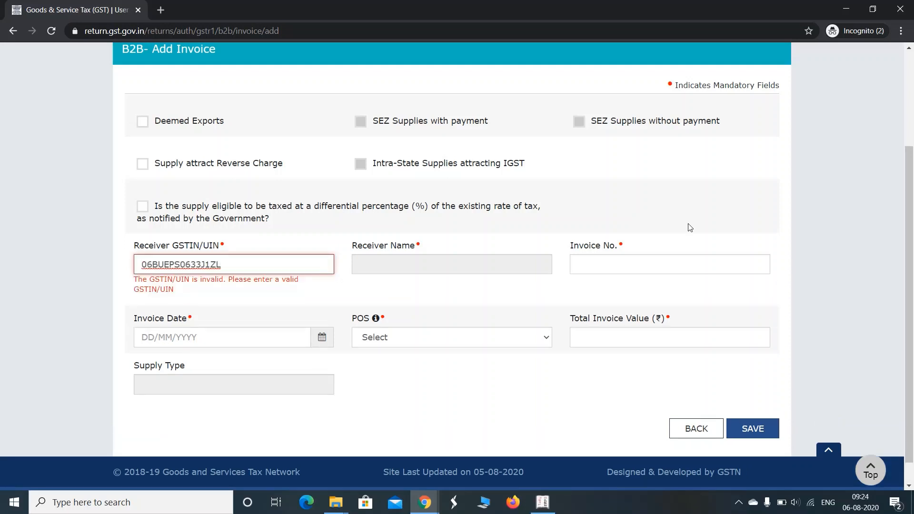
Step: Fill the B2B header: receiver's GSTIN, invoice no. 1, date 10/04/2020, total value 11800
key("Tab")
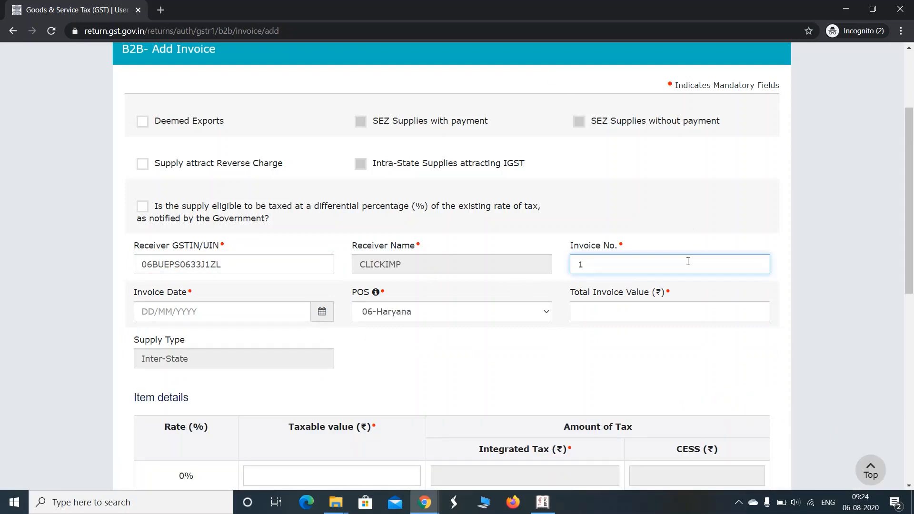
key("Tab")
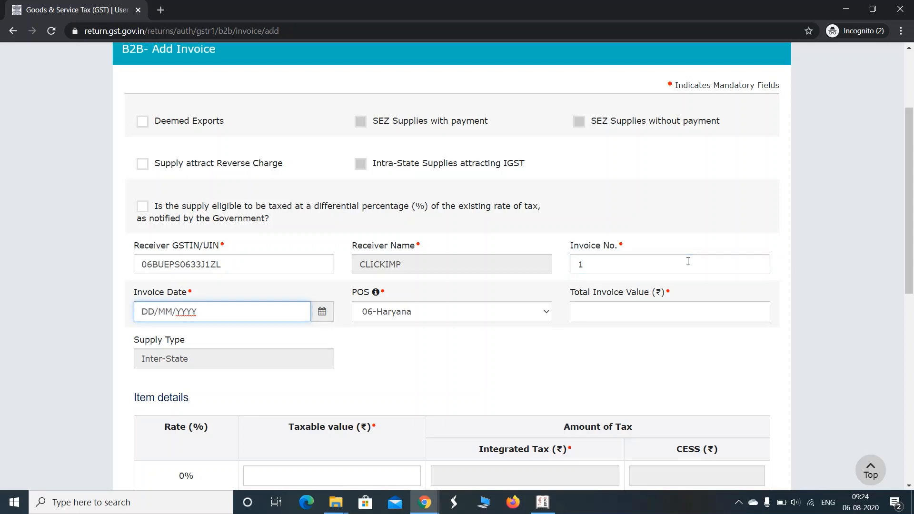
type("10/04/2020")
key("Tab")
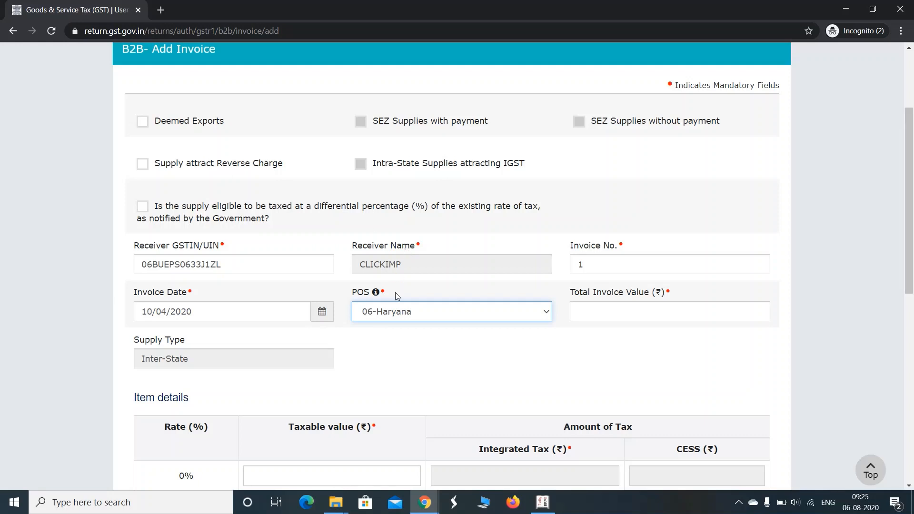
left_click(614, 308)
type("11800")
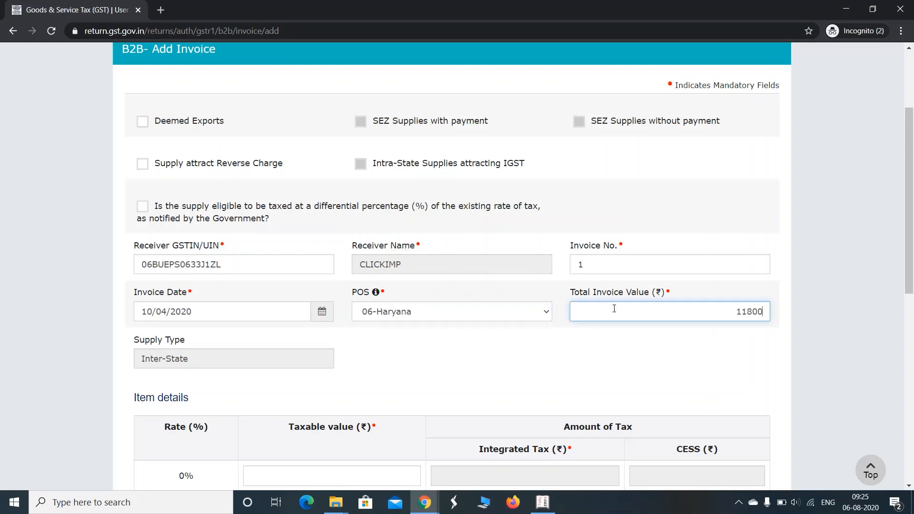
key("Tab")
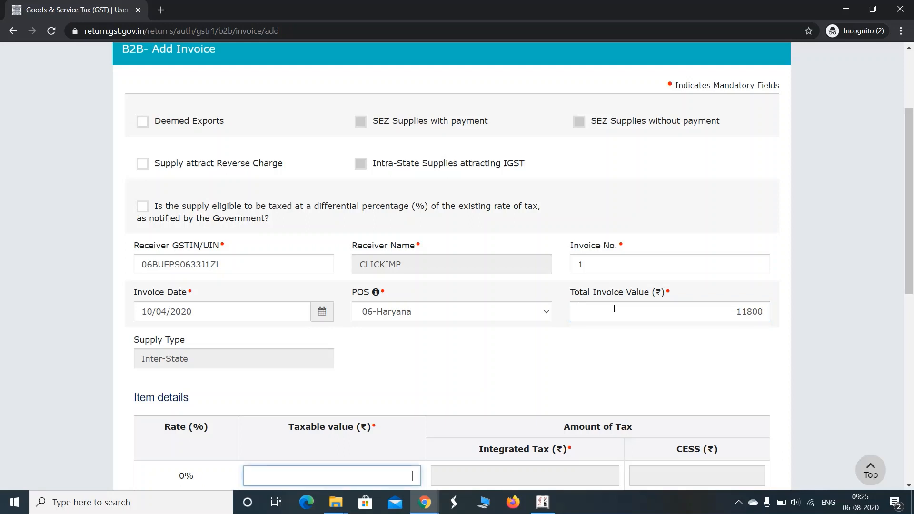
left_click_drag(910, 205, 912, 365)
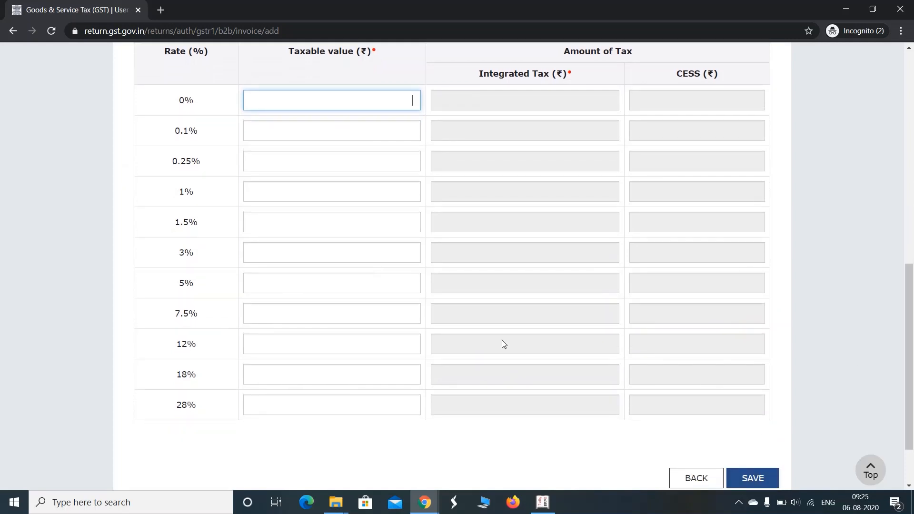
Step: Enter taxable value 10000 on the 18% row, giving integrated tax 1800
left_click(334, 385)
type("1000")
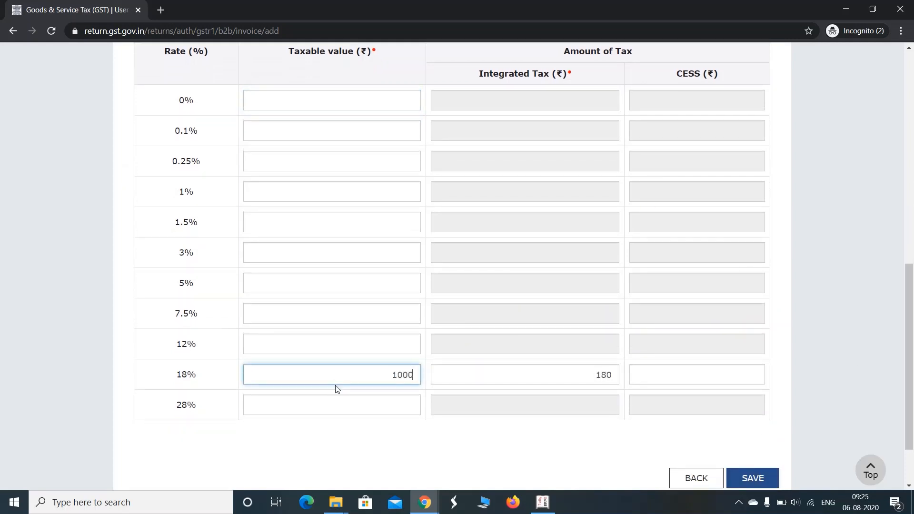
type("0")
key("Tab")
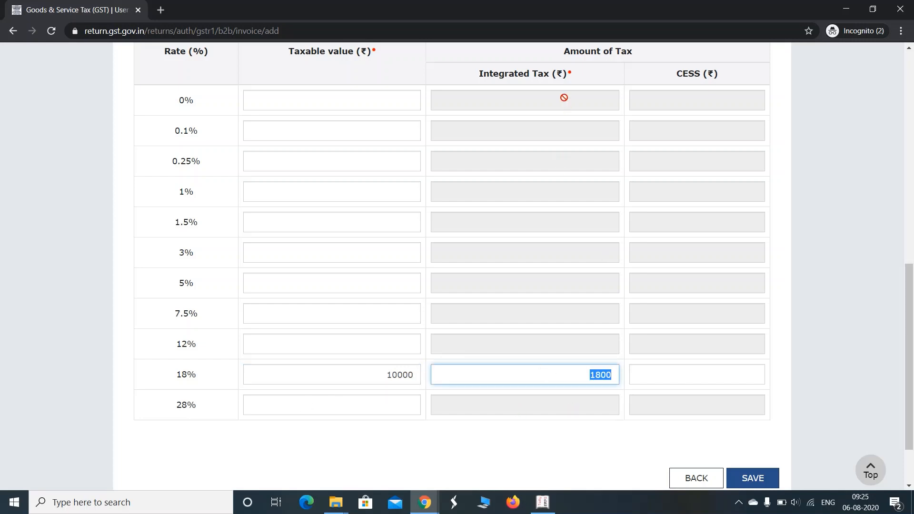
left_click_drag(911, 322, 911, 222)
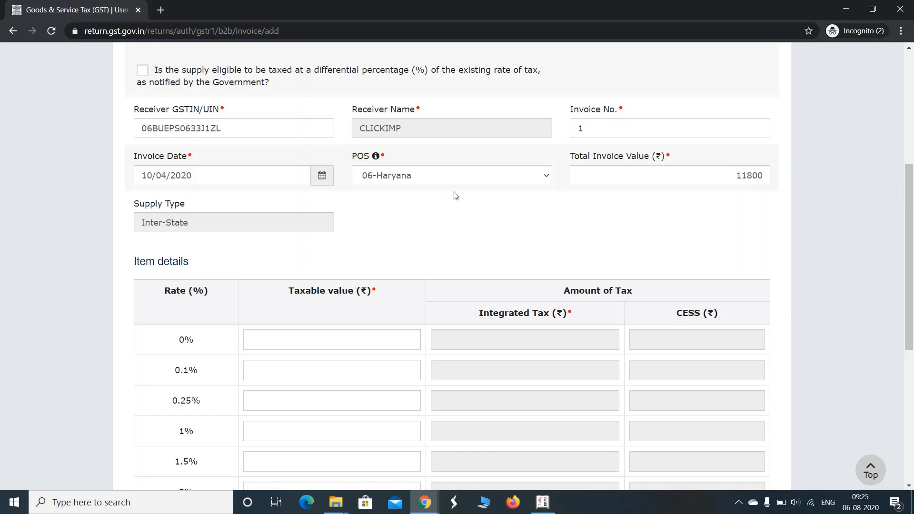
scroll(456, 195, "down", 3)
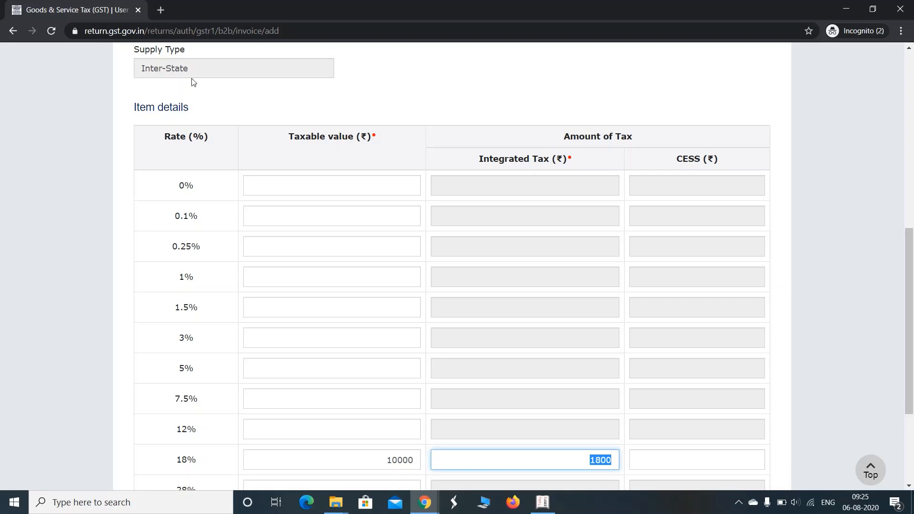
left_click_drag(903, 295, 911, 334)
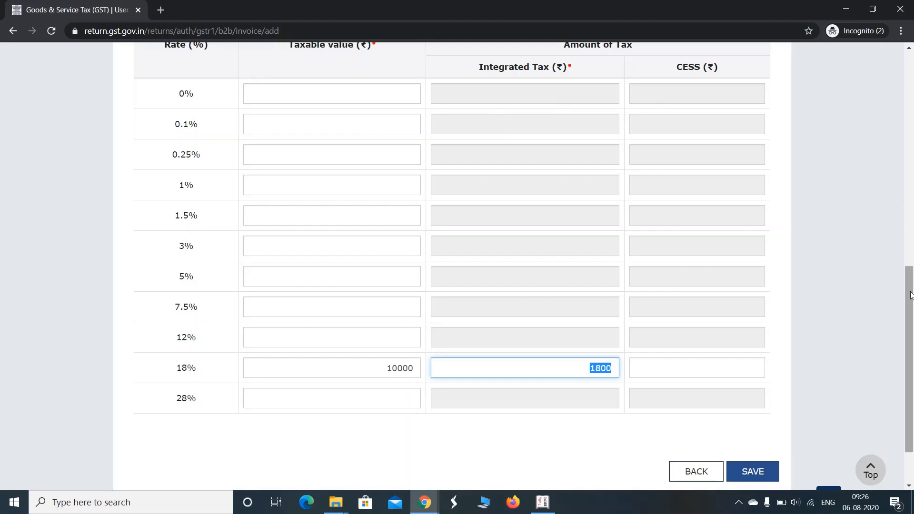
scroll(906, 286, "down", 2)
Step: Save B2B invoice 1 with value 11,800.00 and integrated tax 1,800.00
left_click(756, 407)
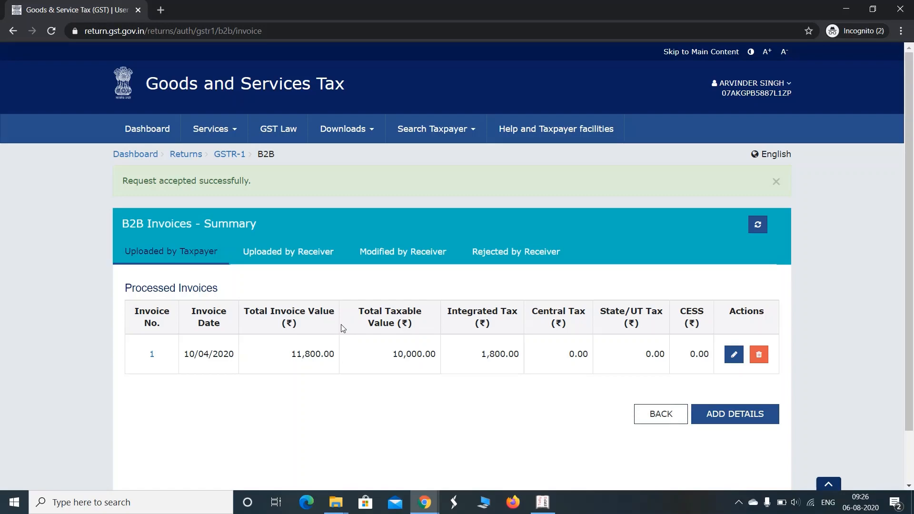
Step: Return to the GSTR-1 page and open the 5A, 5B - B2C (Large) Invoices section
left_click(239, 158)
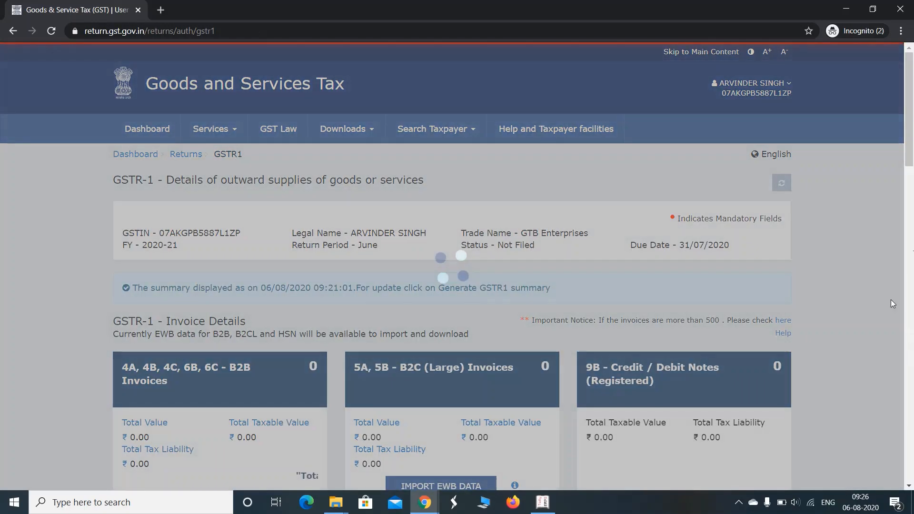
scroll(912, 198, "down", 6)
scroll(911, 197, "down", 1)
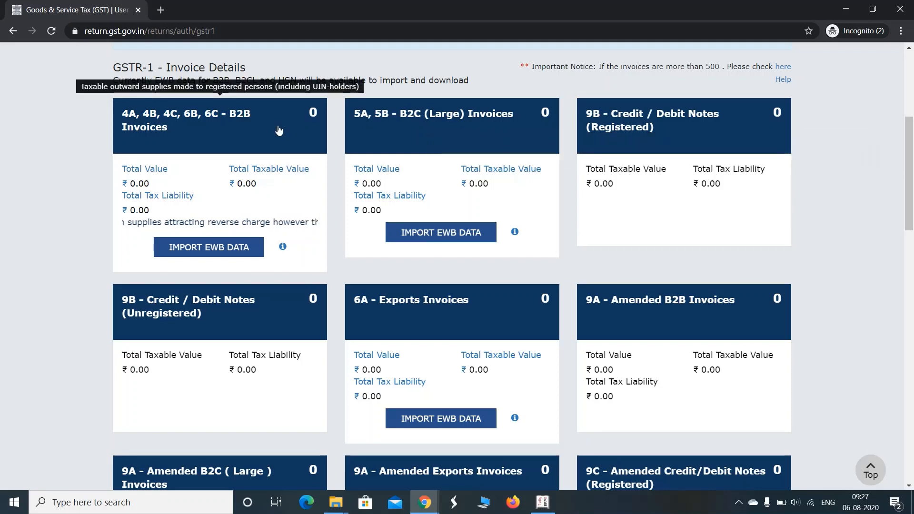
left_click(453, 191)
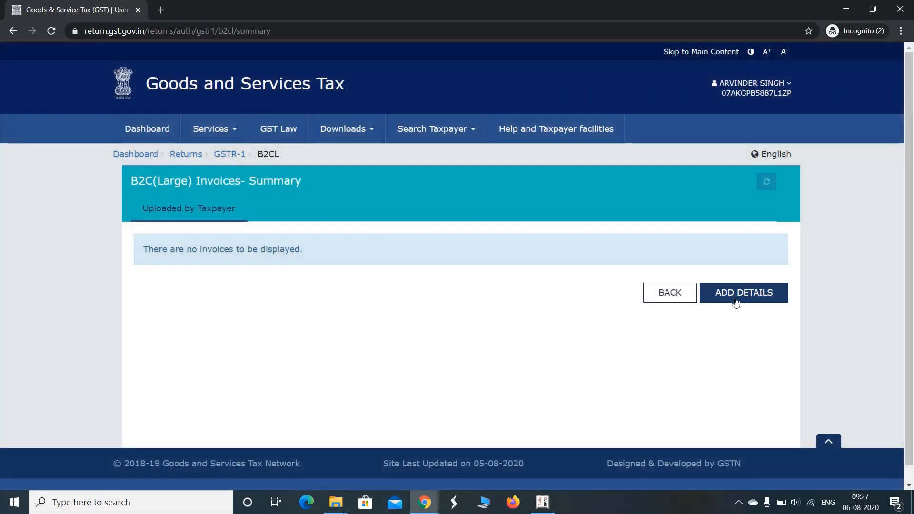
Step: Start a new B2C (Large) invoice, with supply type preset to Inter-State
left_click(736, 299)
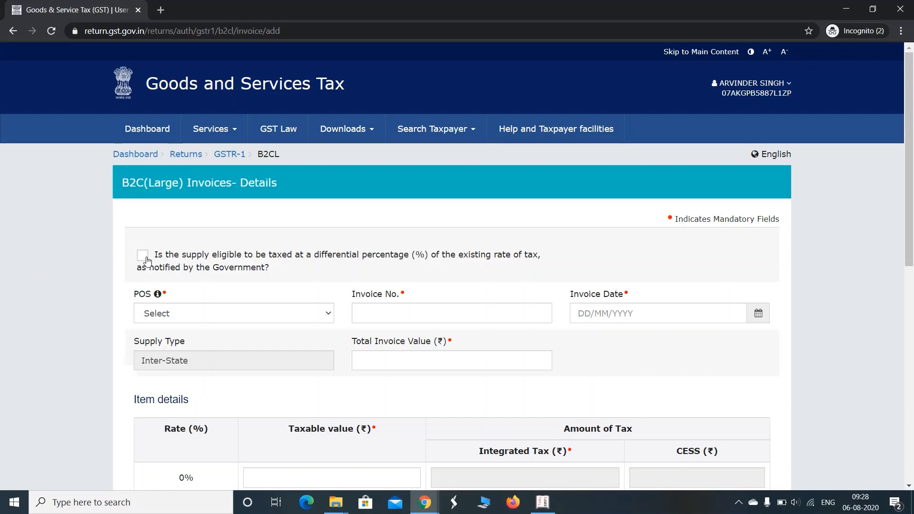
Step: Enter place of supply 06-Haryana, invoice number 2 and invoice date 15/04/2020
left_click(247, 321)
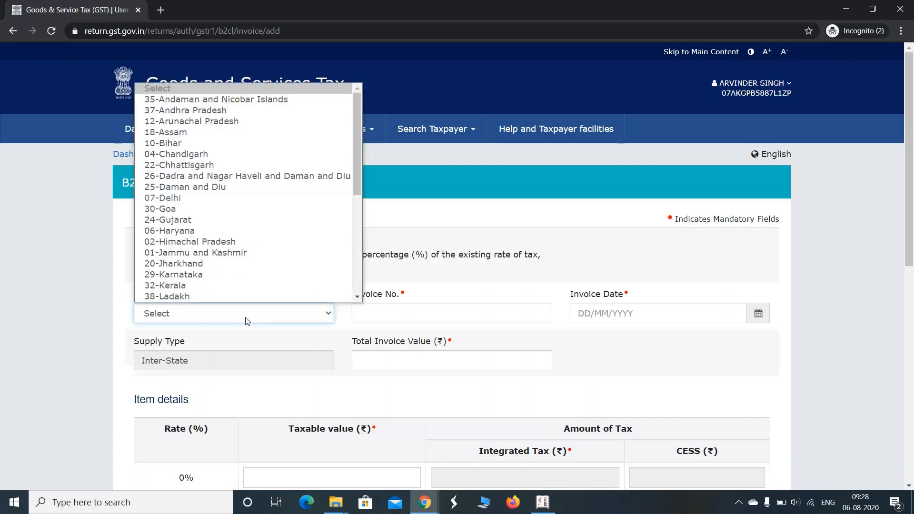
scroll(193, 179, "down", 1)
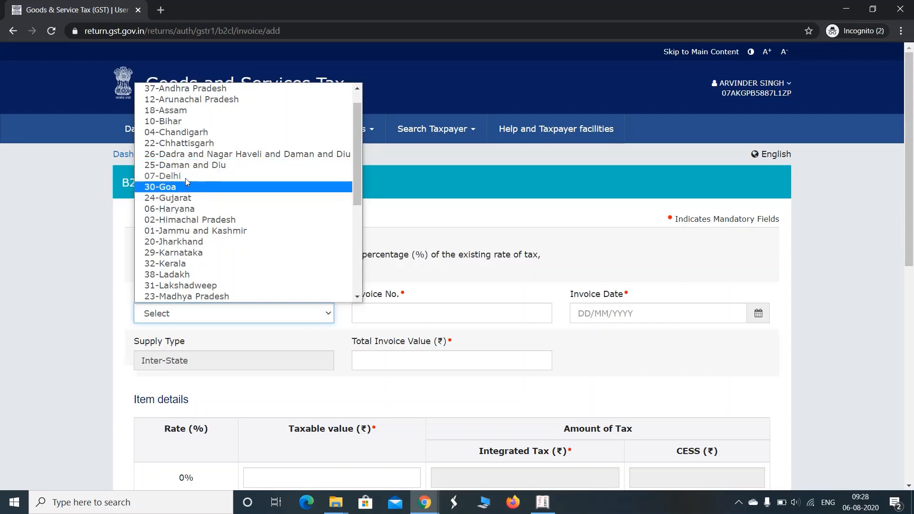
left_click(180, 210)
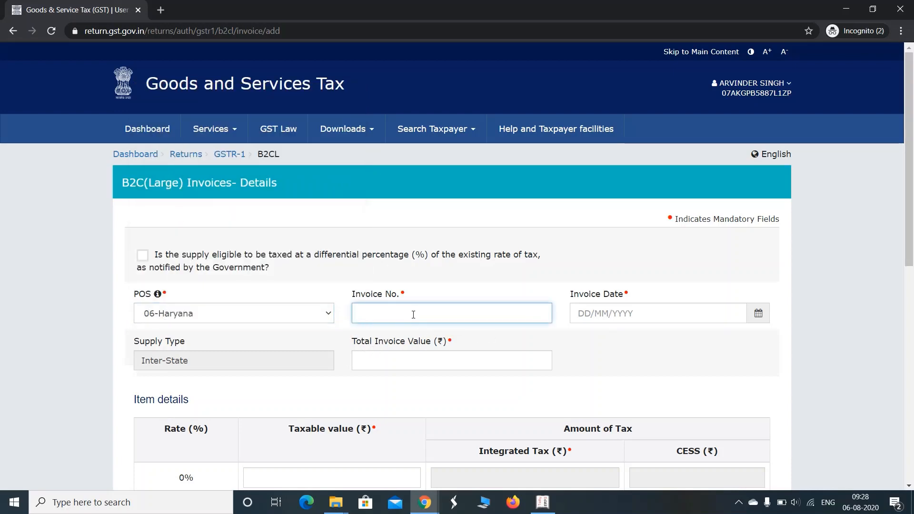
type("2")
key("Tab")
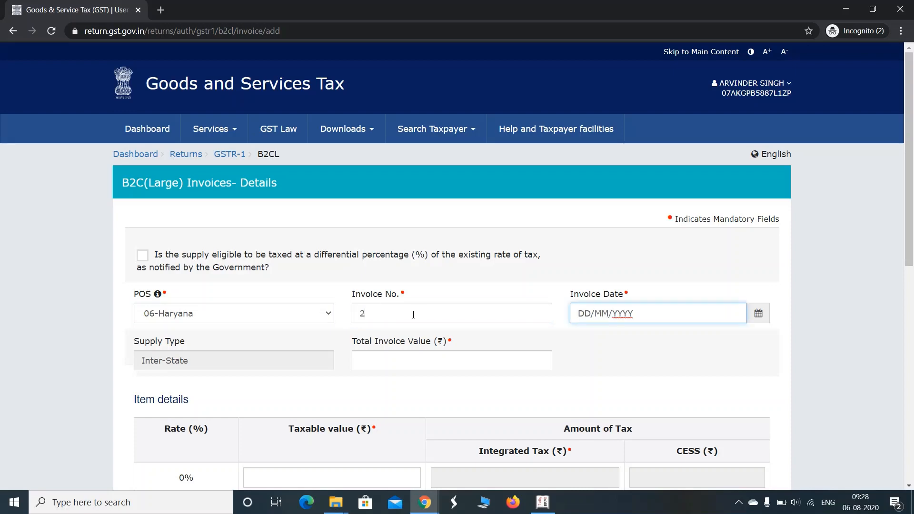
type("15/04/2020")
key("Tab")
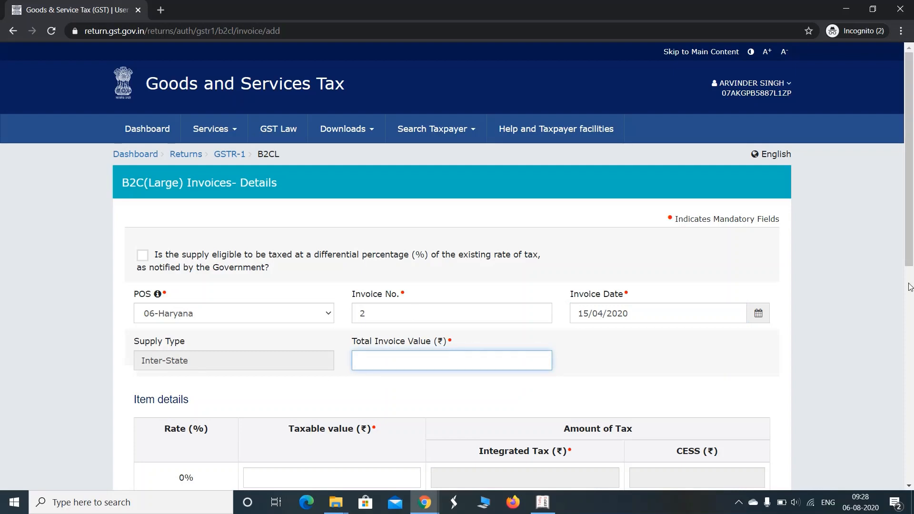
left_click_drag(909, 231, 912, 328)
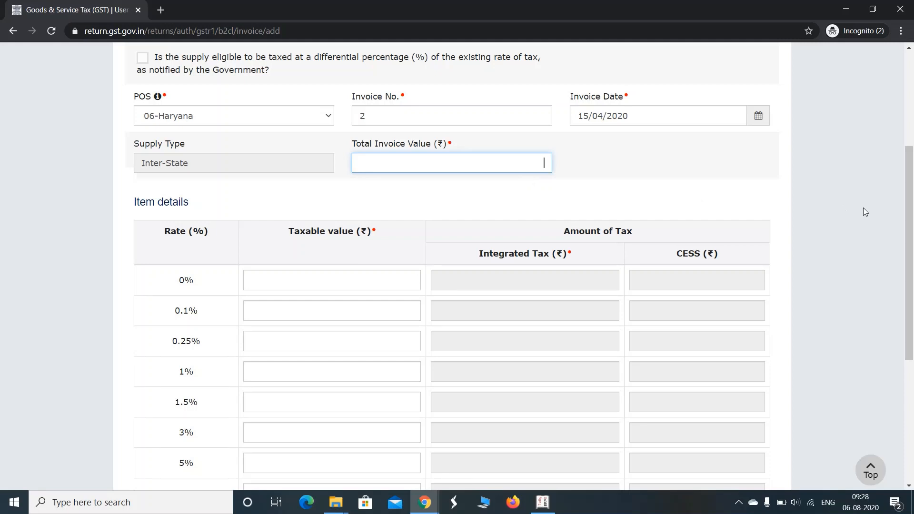
Step: Enter total invoice value 11800 and taxable value 10000 at the 18% rate, giving 1800 integrated tax
type("11800")
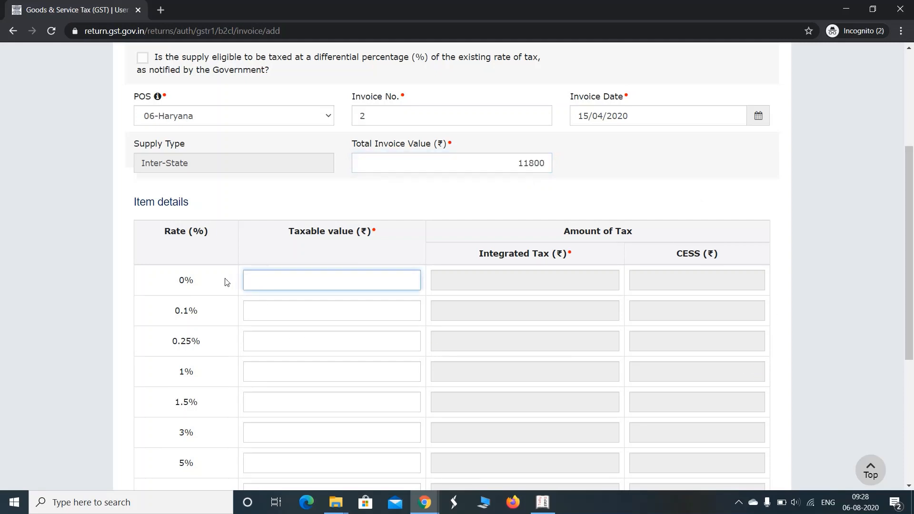
left_click_drag(909, 218, 910, 309)
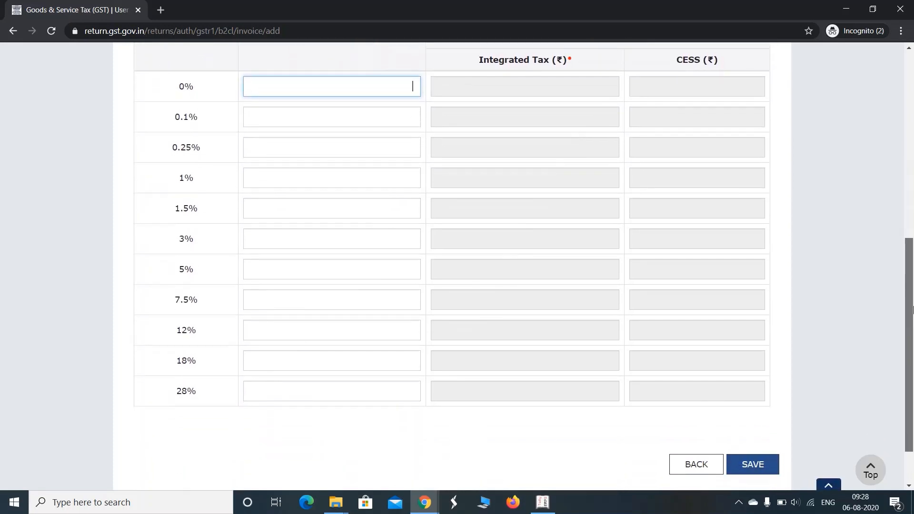
left_click(401, 360)
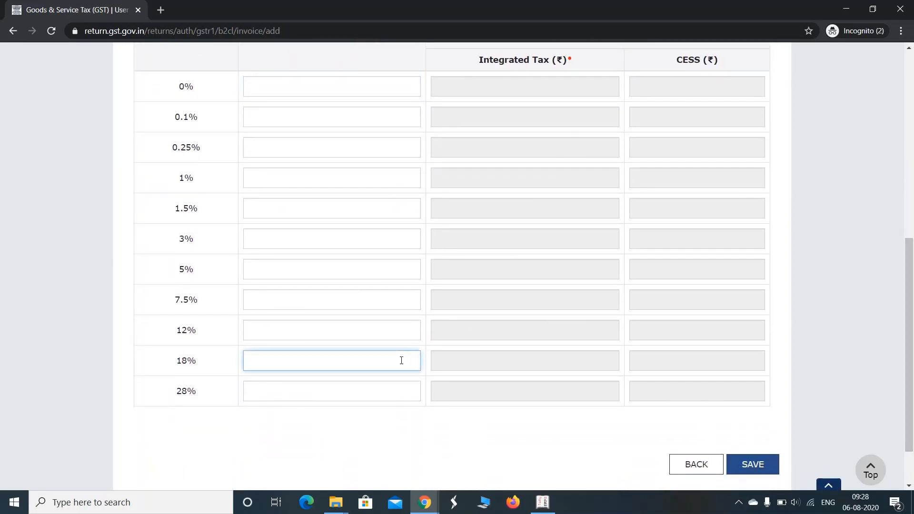
type("10000")
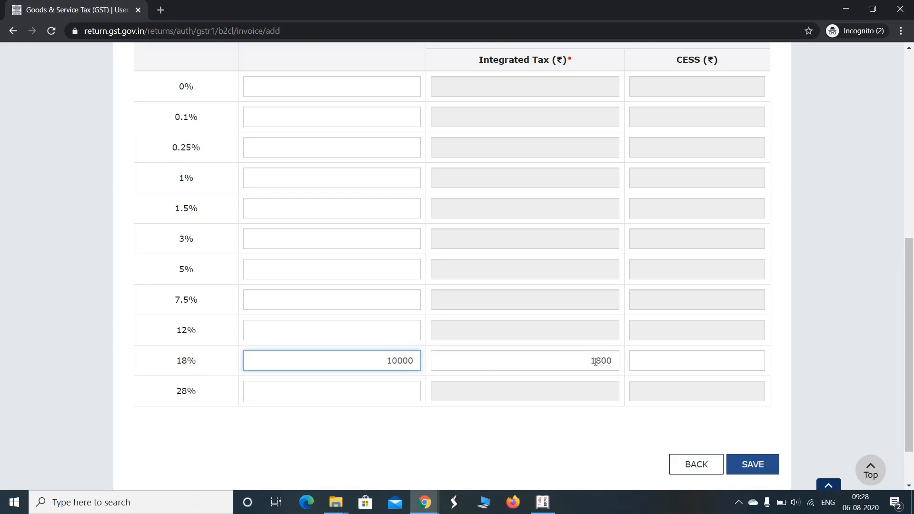
key("Tab")
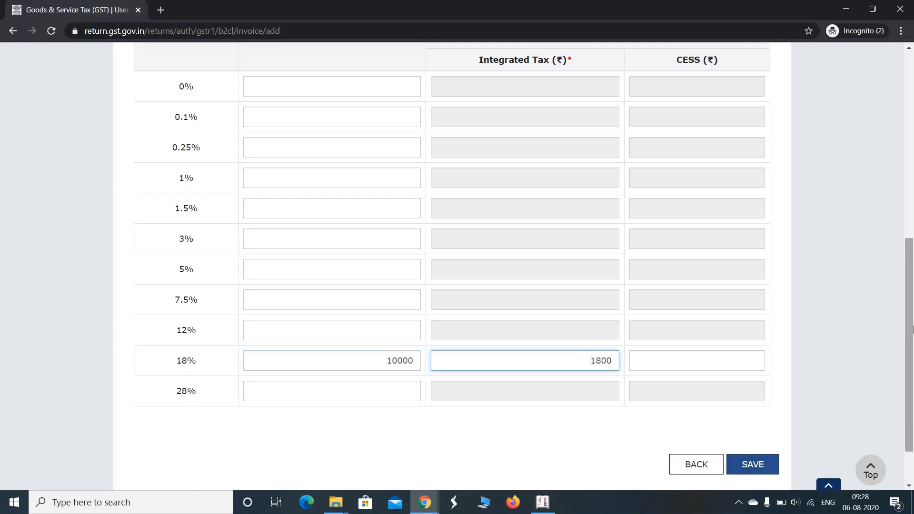
left_click_drag(909, 331, 911, 188)
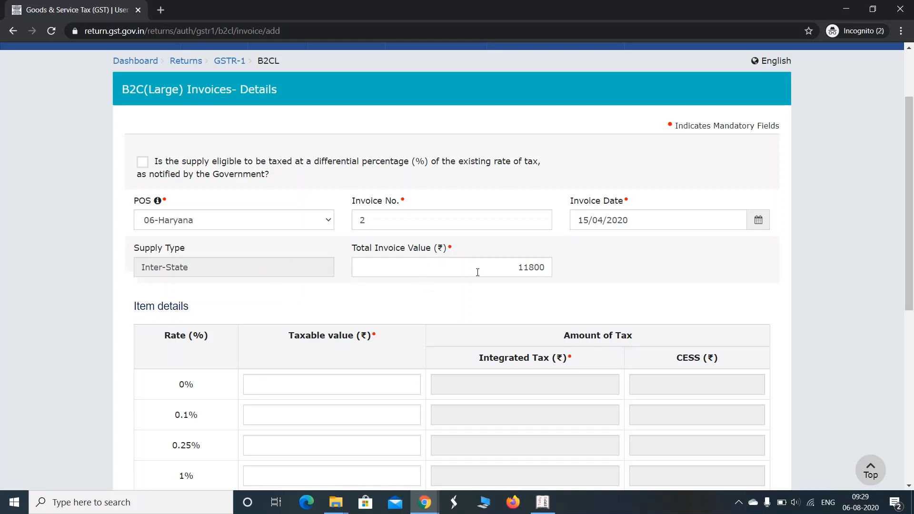
left_click_drag(477, 272, 557, 269)
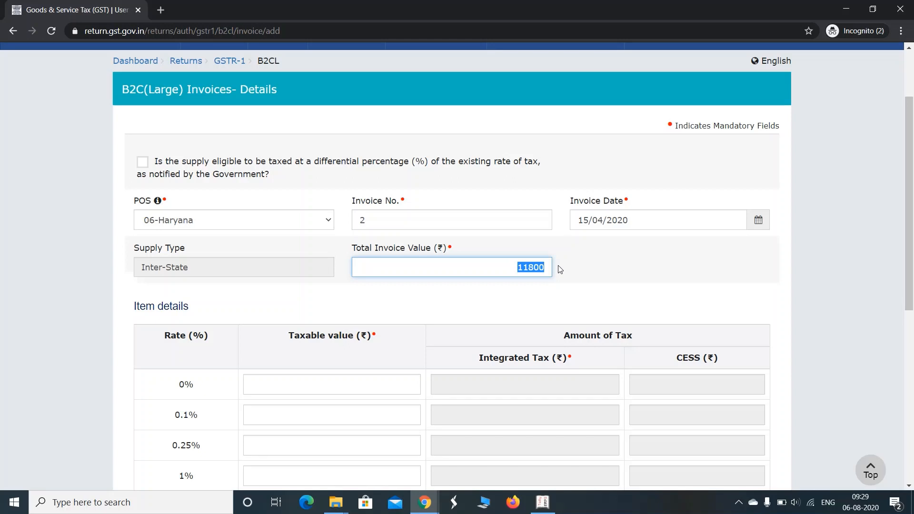
left_click_drag(912, 227, 907, 172)
Step: Return to the GSTR-1 page, open 6A - Exports Invoices, accept the guidelines and add a new invoice
left_click(226, 155)
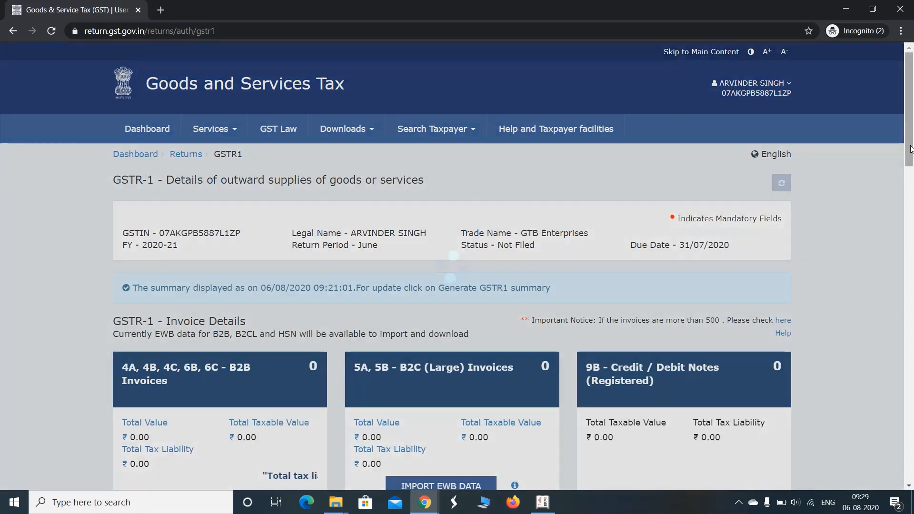
left_click_drag(911, 140, 911, 211)
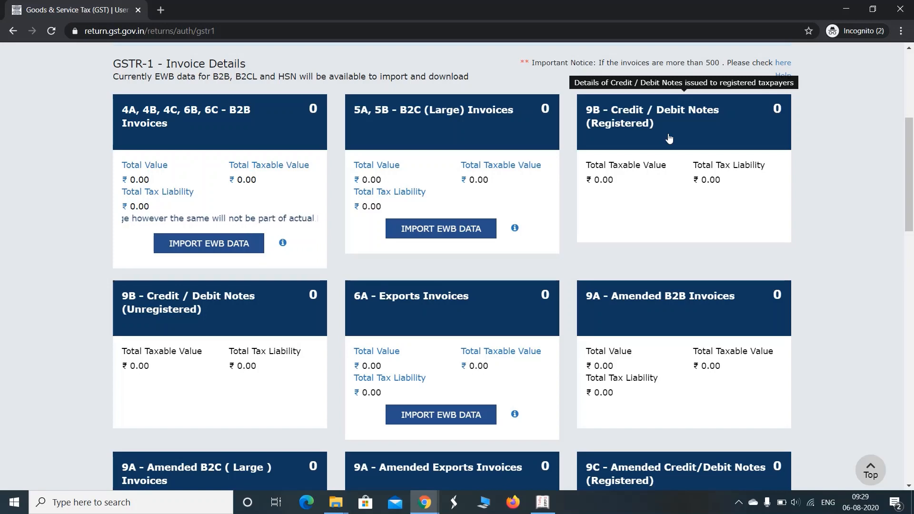
scroll(419, 197, "down", 3)
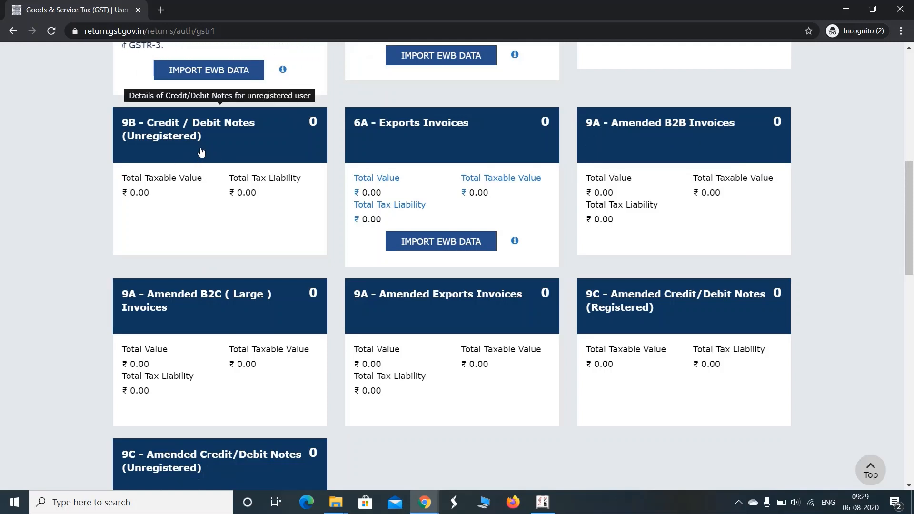
left_click(427, 138)
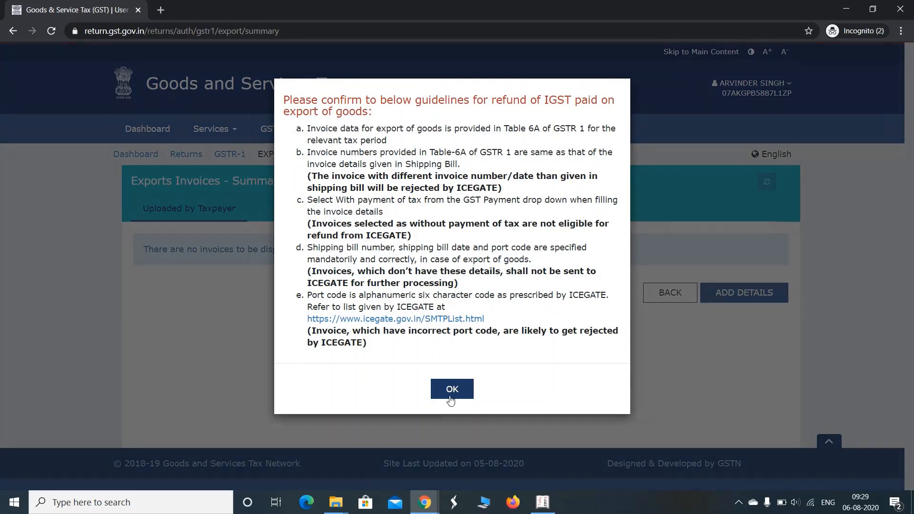
left_click(450, 395)
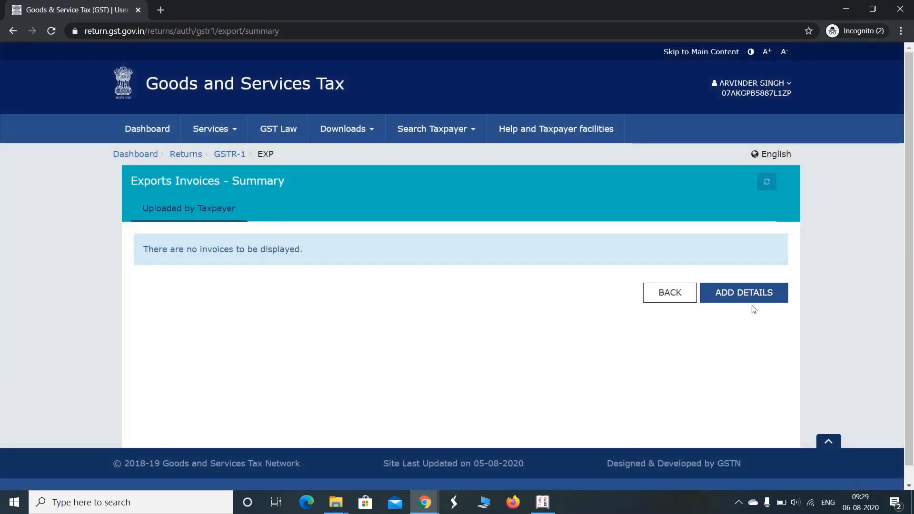
left_click(748, 292)
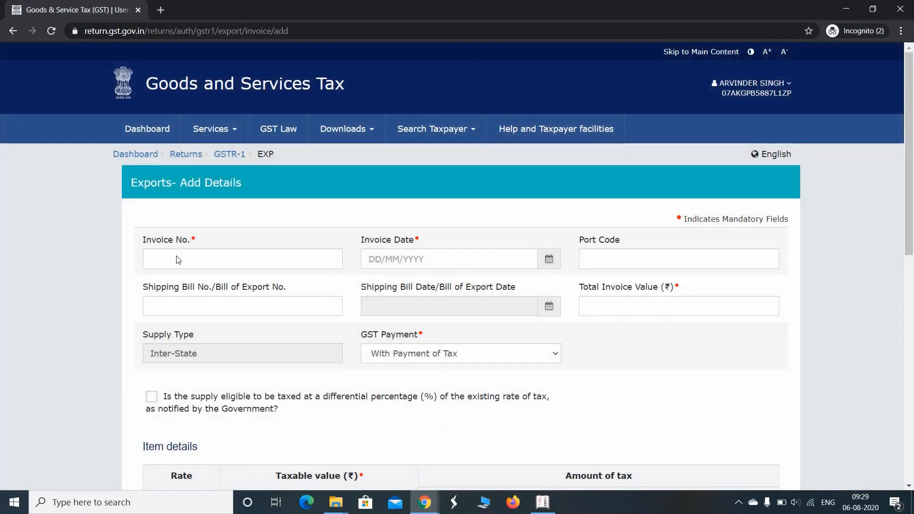
Step: Enter export invoice number 7 dated 25/04/2020 and keep GST payment as With Payment of Tax
left_click(177, 257)
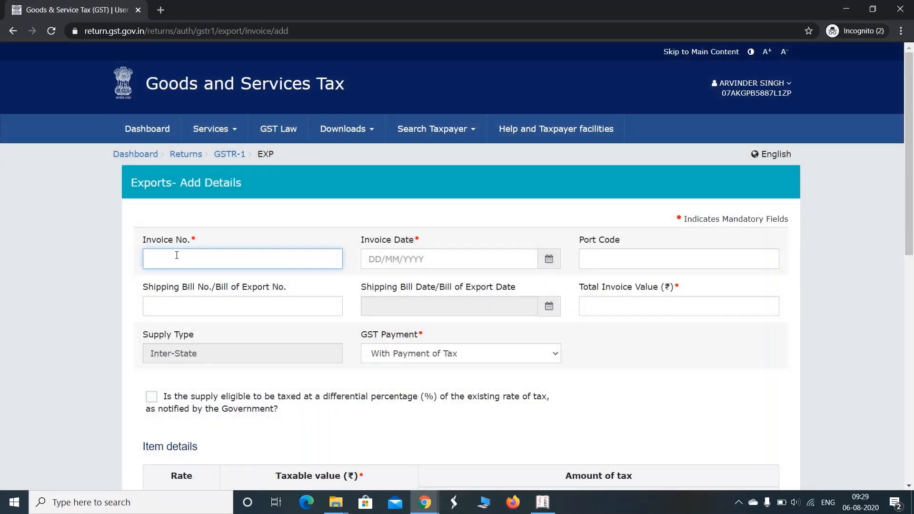
key("Tab")
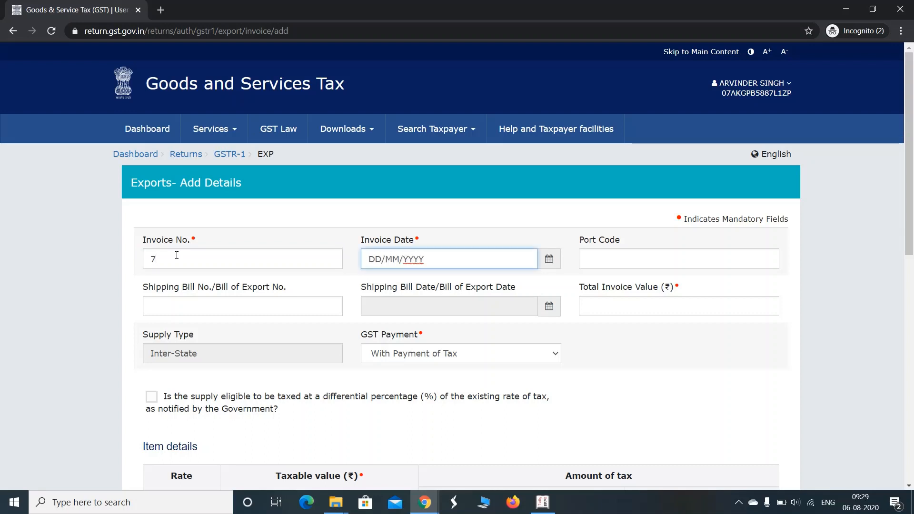
type("25/04/2020")
key("Tab")
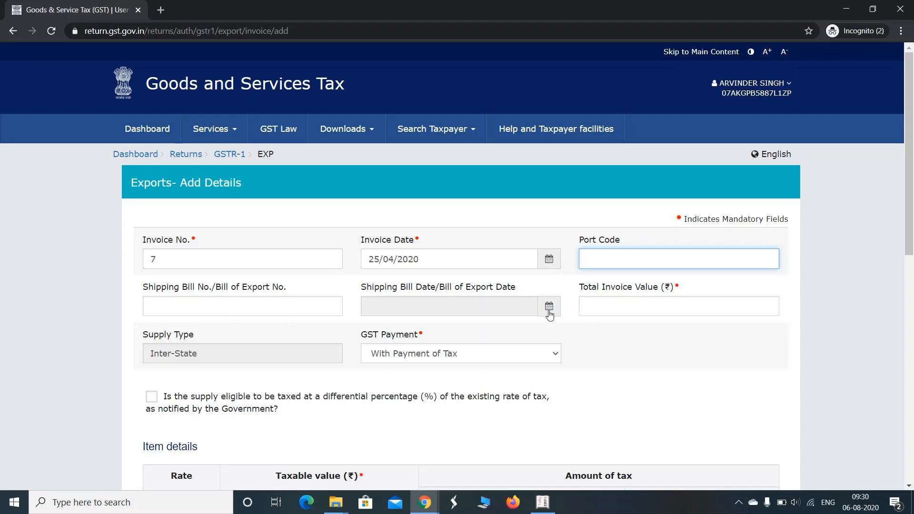
left_click(624, 308)
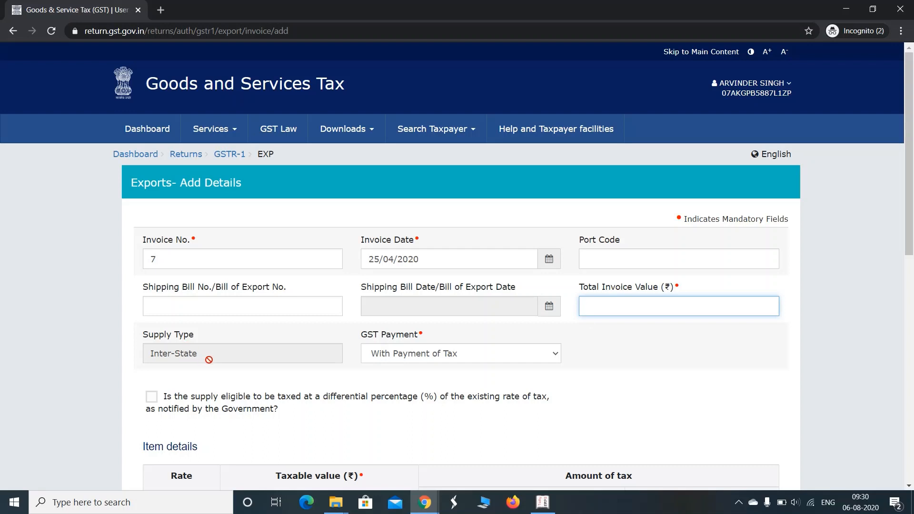
left_click(457, 356)
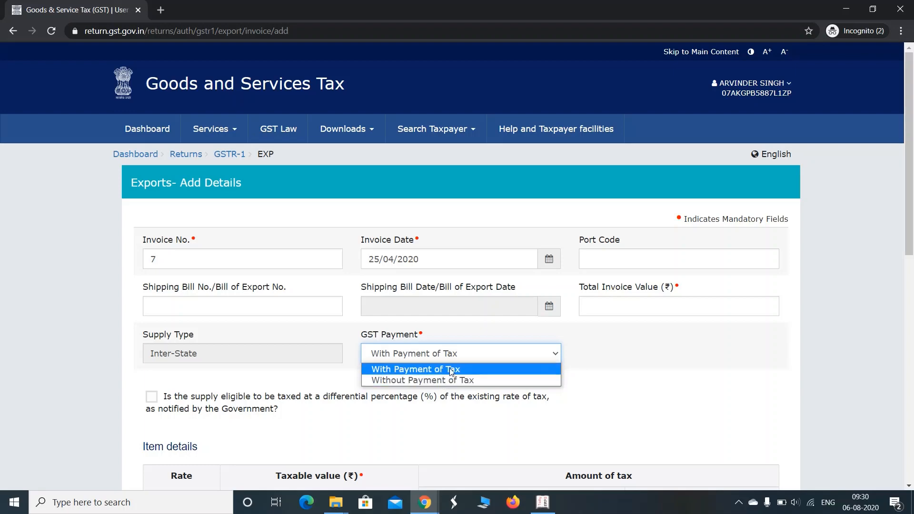
left_click(452, 370)
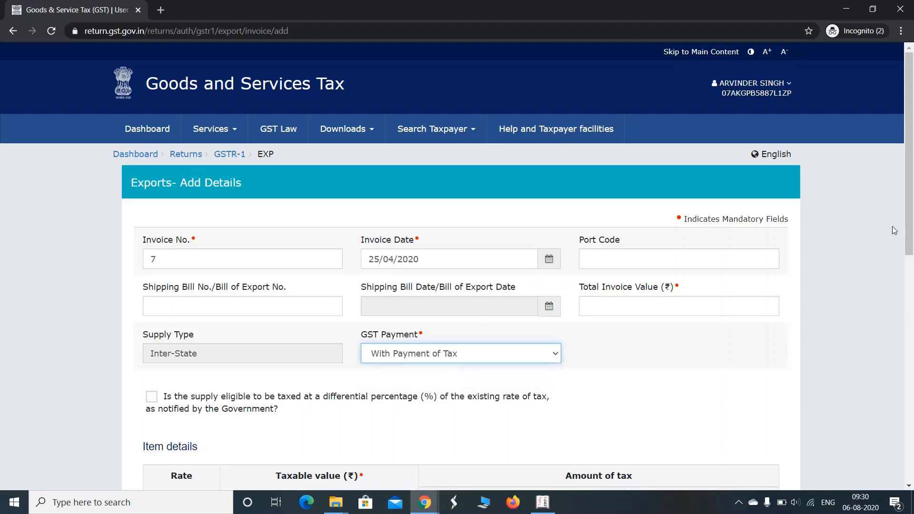
left_click_drag(909, 230, 912, 344)
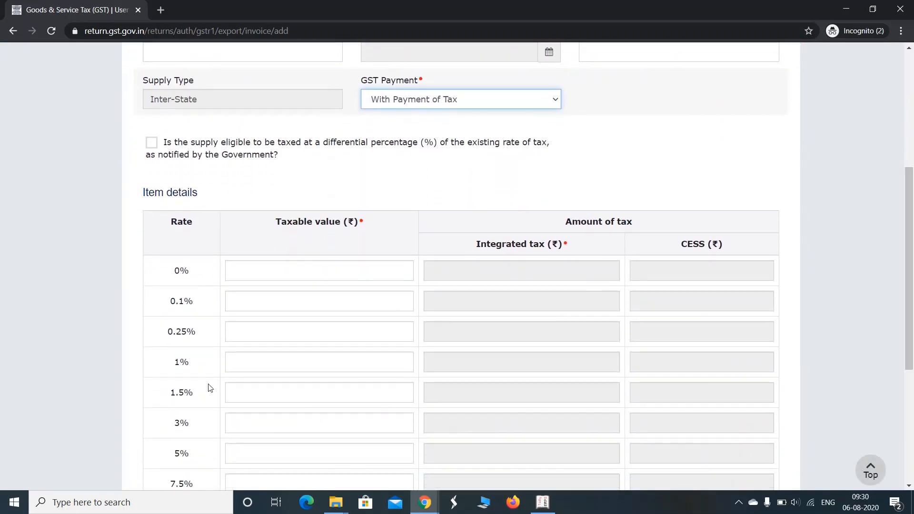
scroll(370, 417, "down", 2)
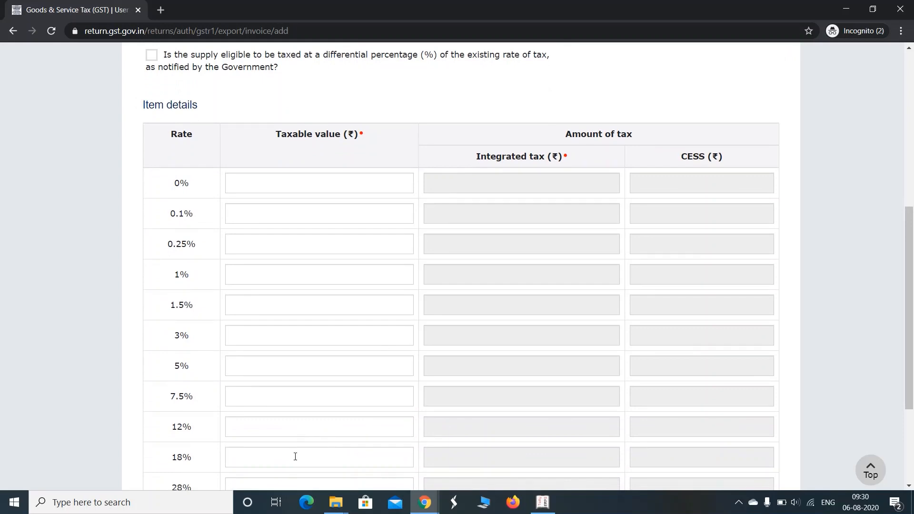
left_click(295, 457)
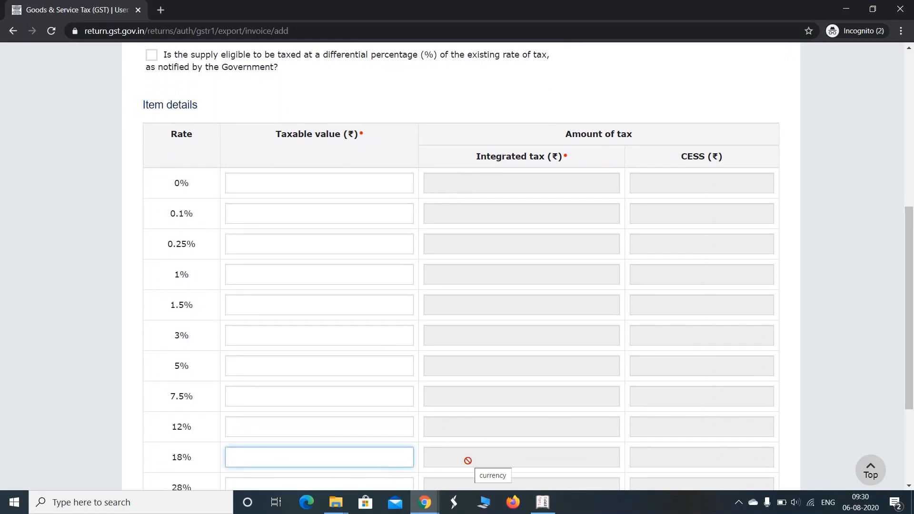
left_click_drag(911, 355, 911, 199)
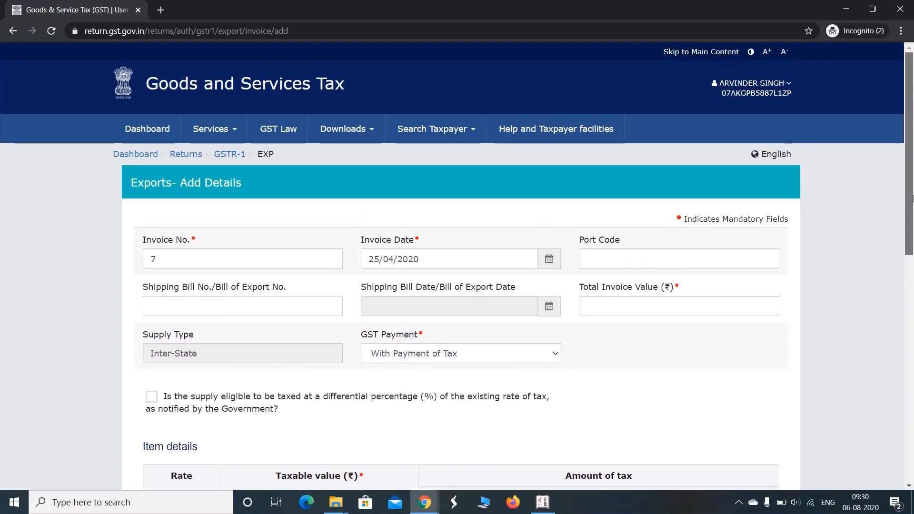
Step: Go back to the GSTR-1 page, scroll through the tiles and open 9A Amended B2B Invoices
left_click(233, 155)
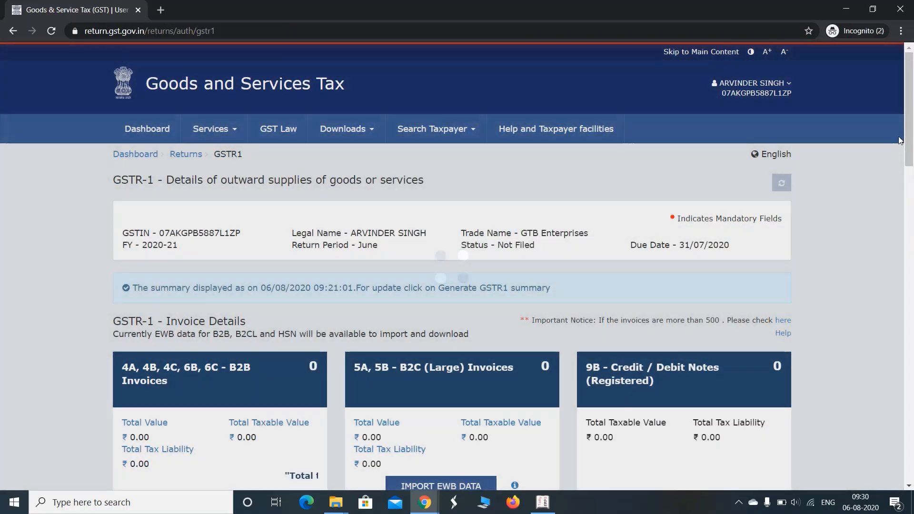
scroll(911, 156, "down", 1)
left_click_drag(910, 156, 912, 251)
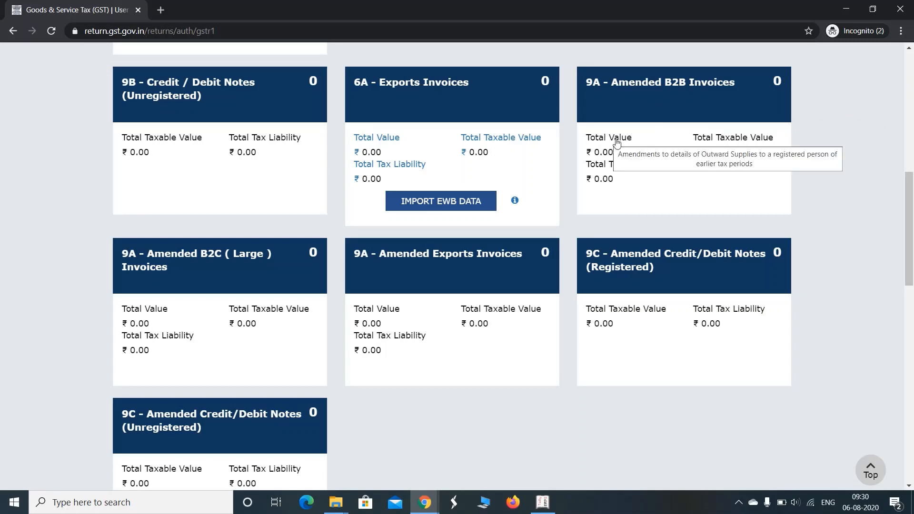
left_click_drag(909, 259, 909, 215)
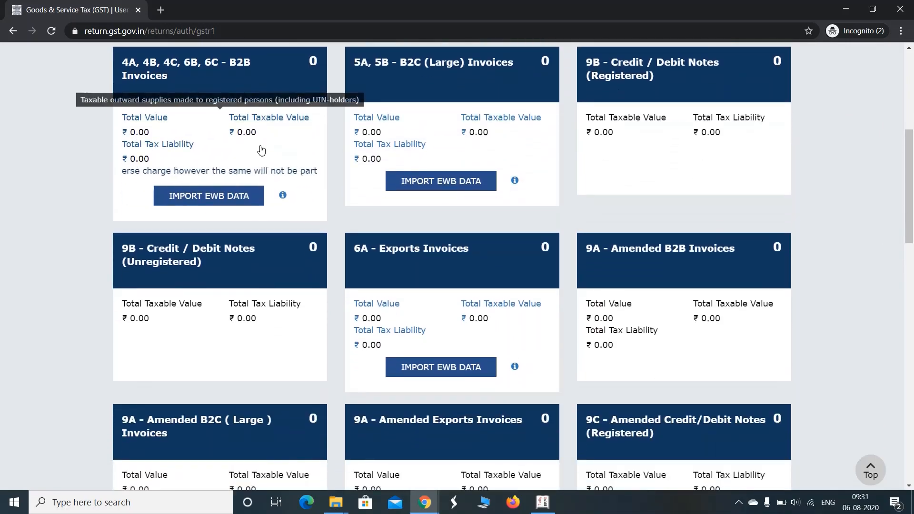
left_click_drag(908, 151, 908, 185)
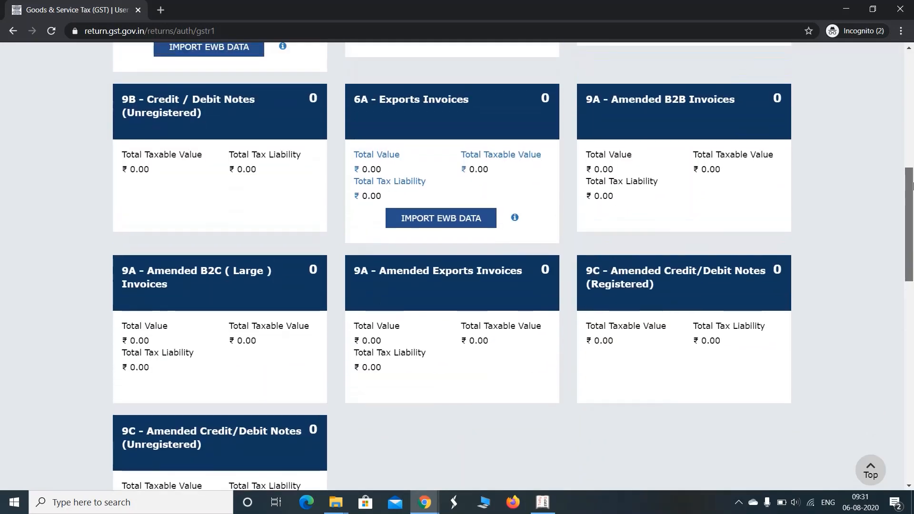
left_click(645, 118)
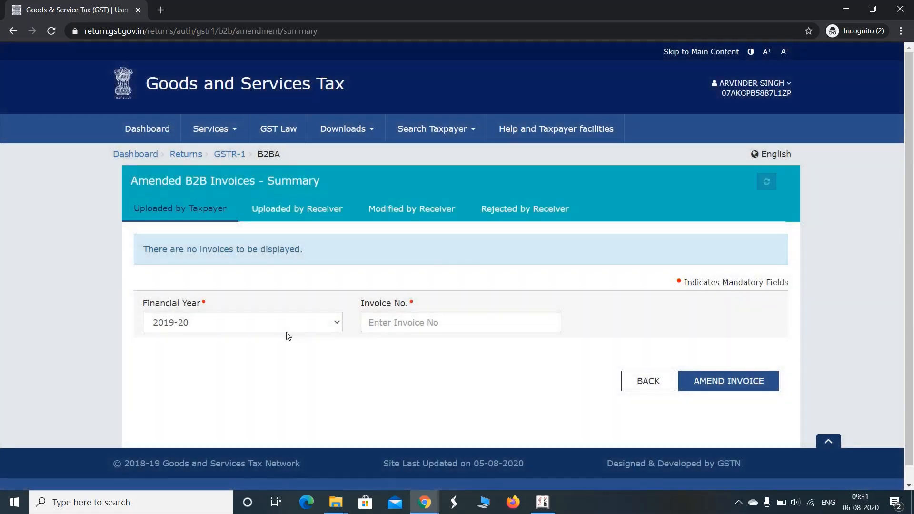
left_click(290, 325)
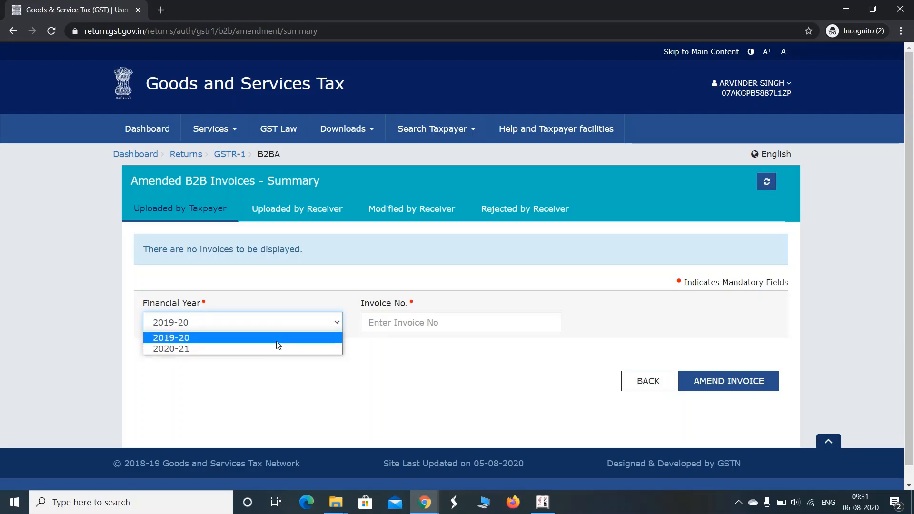
left_click(278, 338)
left_click(382, 328)
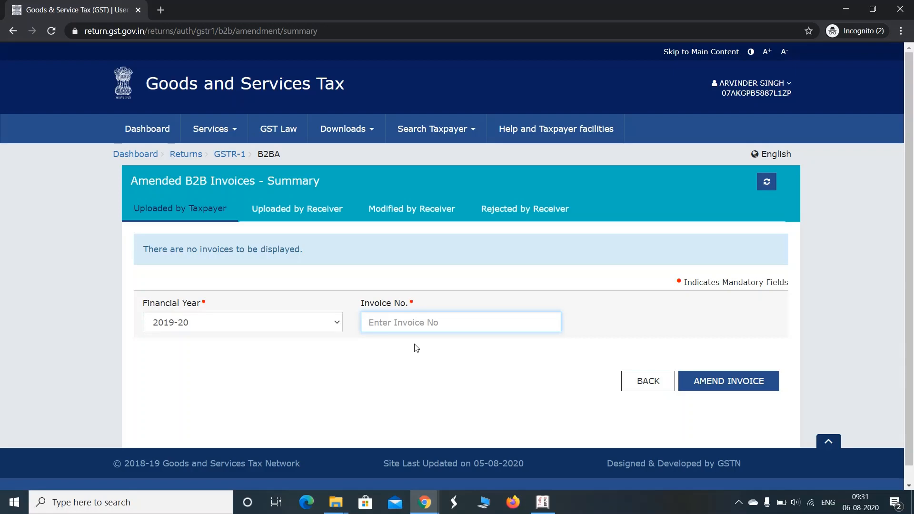
type("2")
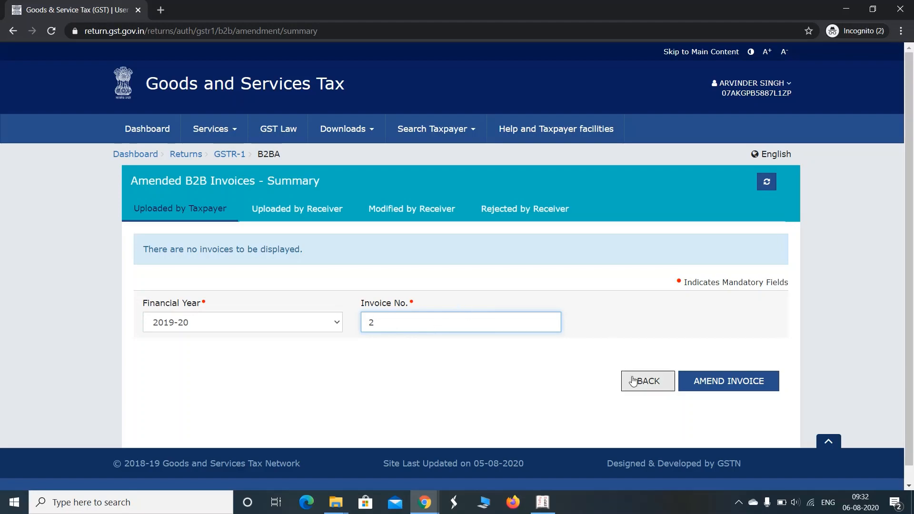
left_click(231, 155)
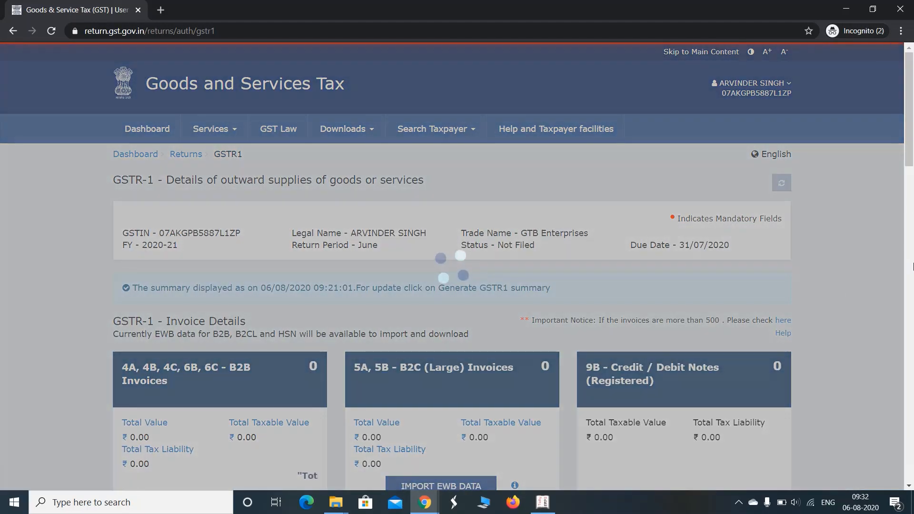
Step: Scroll through the GSTR-1 tiles and open the 7 - B2C (Others) section
scroll(912, 266, "down", 8)
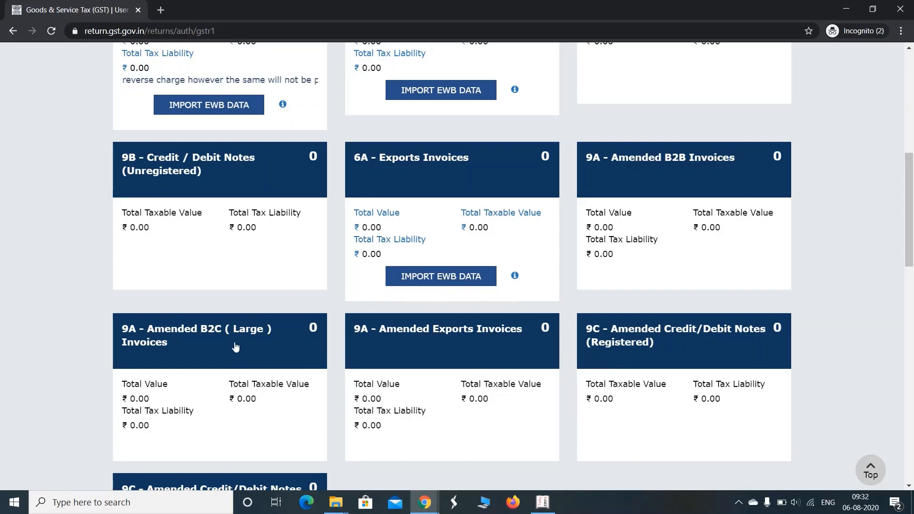
mouse_move(235, 346)
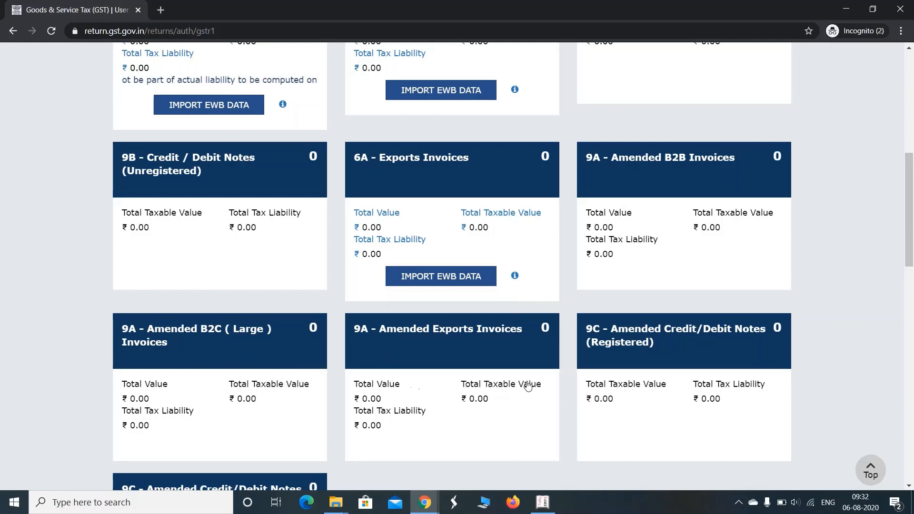
mouse_move(493, 359)
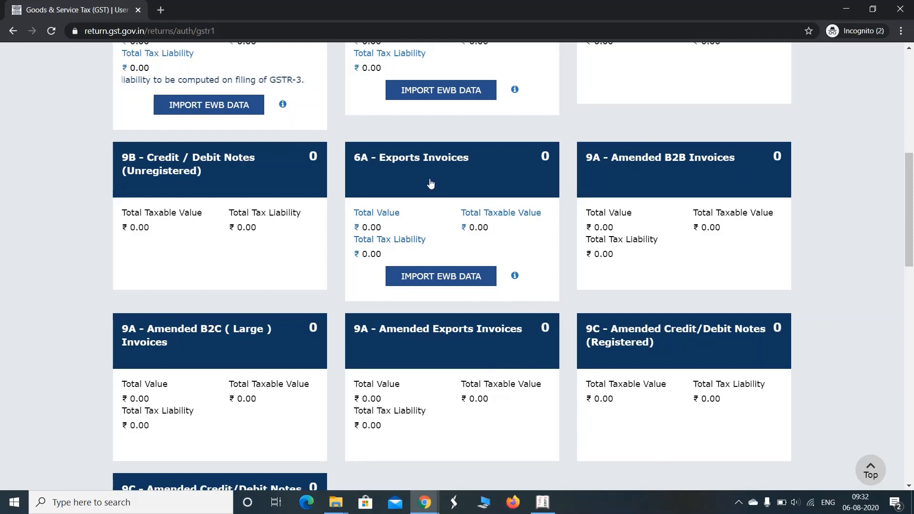
mouse_move(430, 184)
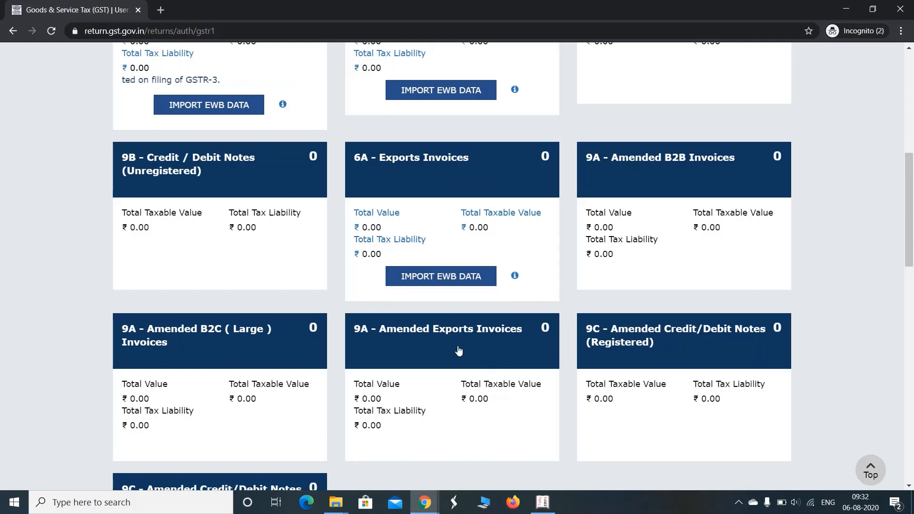
mouse_move(458, 352)
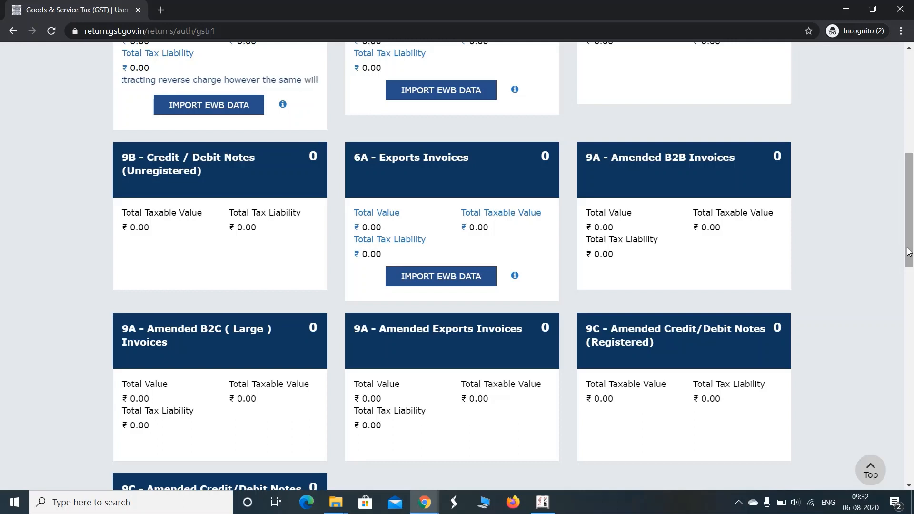
left_click_drag(912, 225, 912, 266)
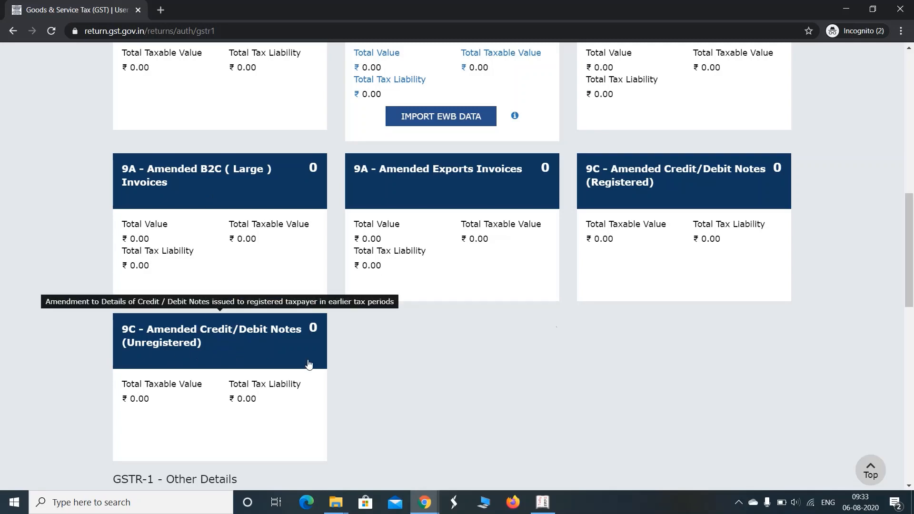
left_click_drag(909, 250, 913, 343)
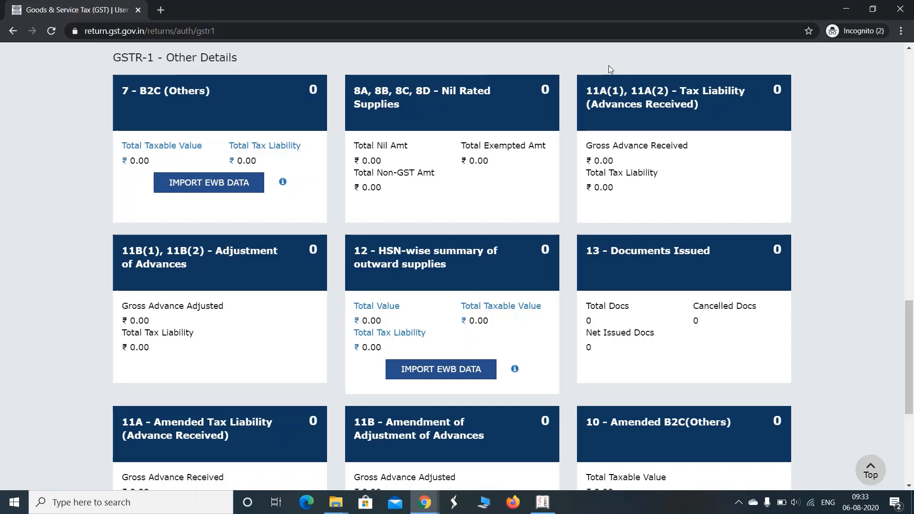
mouse_move(592, 85)
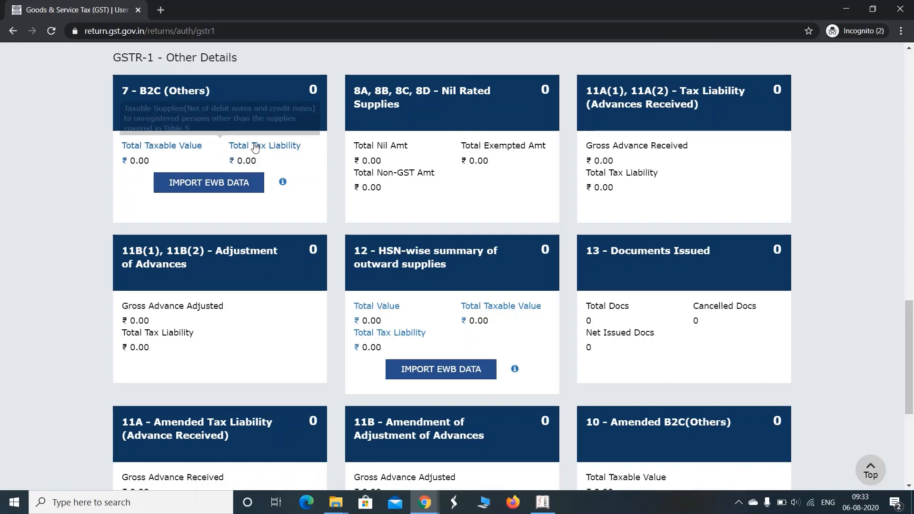
mouse_move(266, 122)
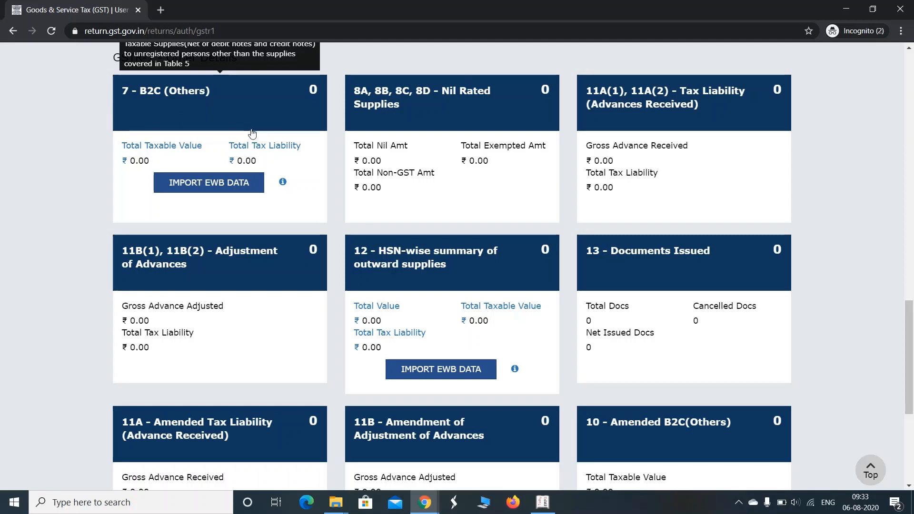
left_click(193, 115)
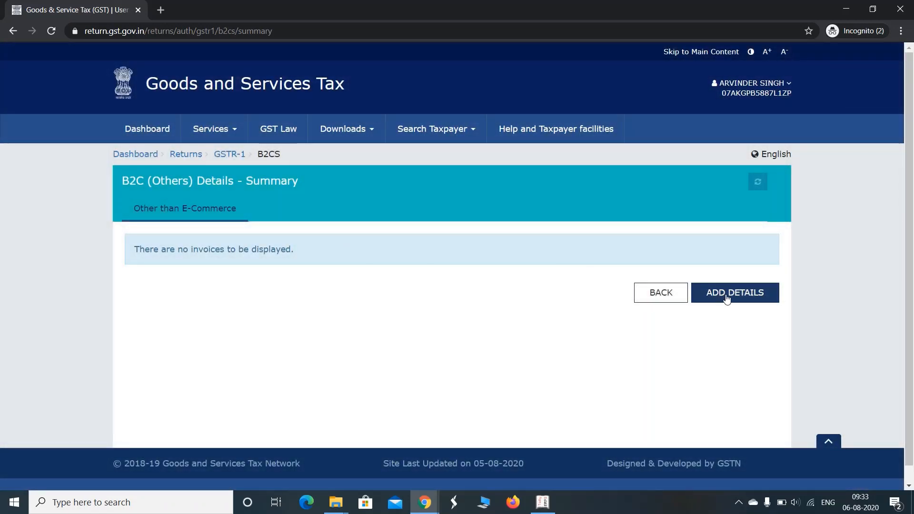
Step: Add a B2C Others entry for POS 06-Haryana, taxable value 20000 at rate 18, then return to GSTR-1
left_click(721, 298)
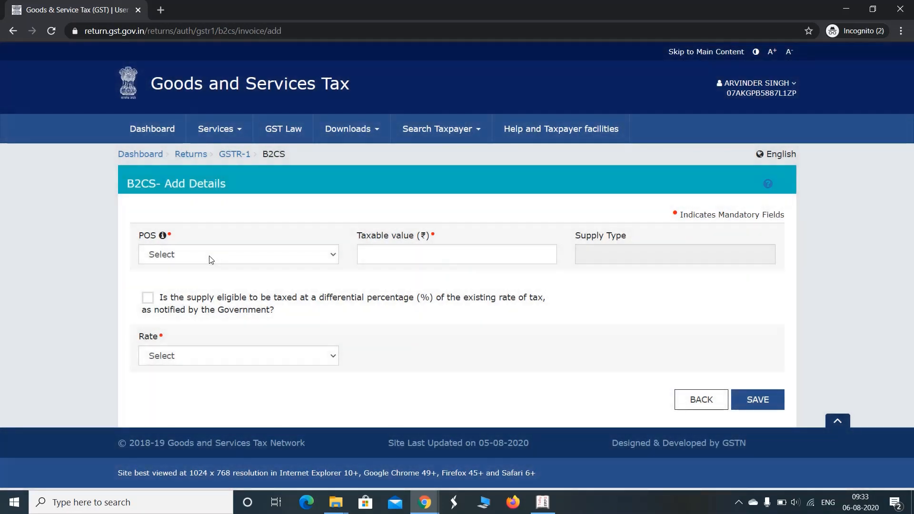
left_click(212, 260)
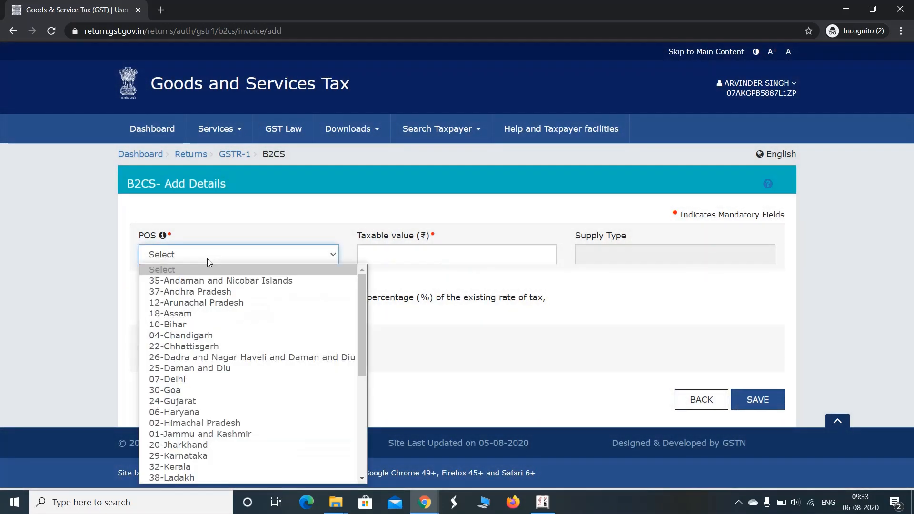
left_click(201, 412)
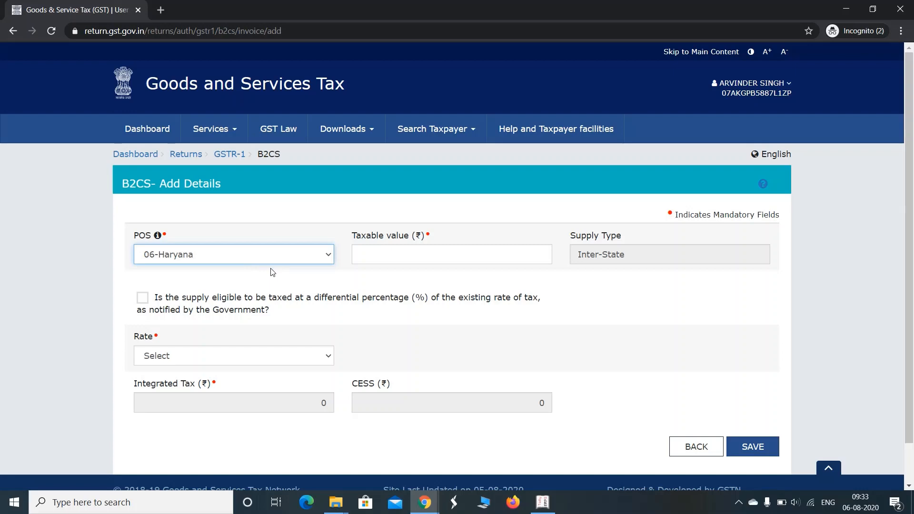
left_click(393, 256)
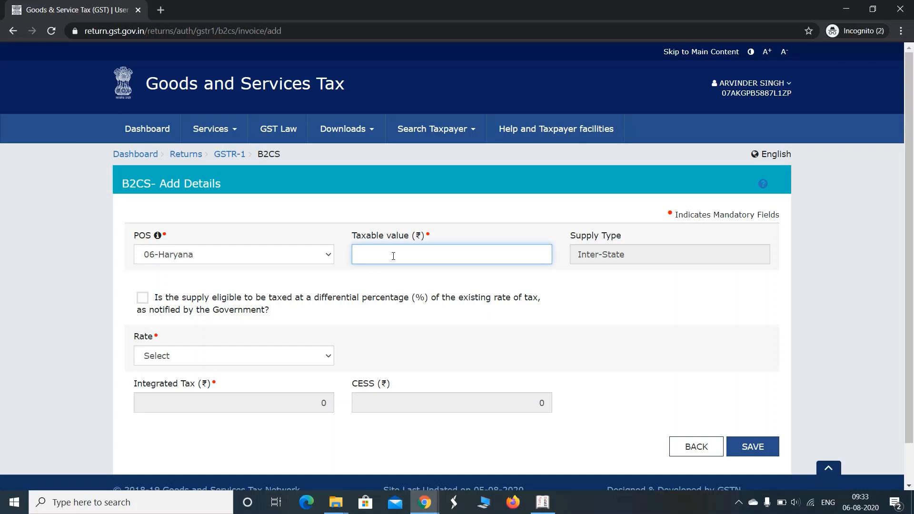
type("20000")
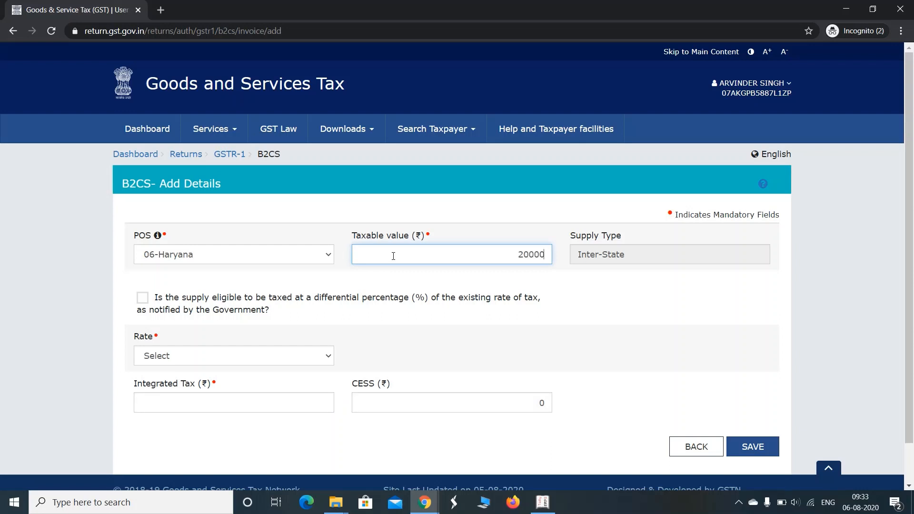
key("Tab")
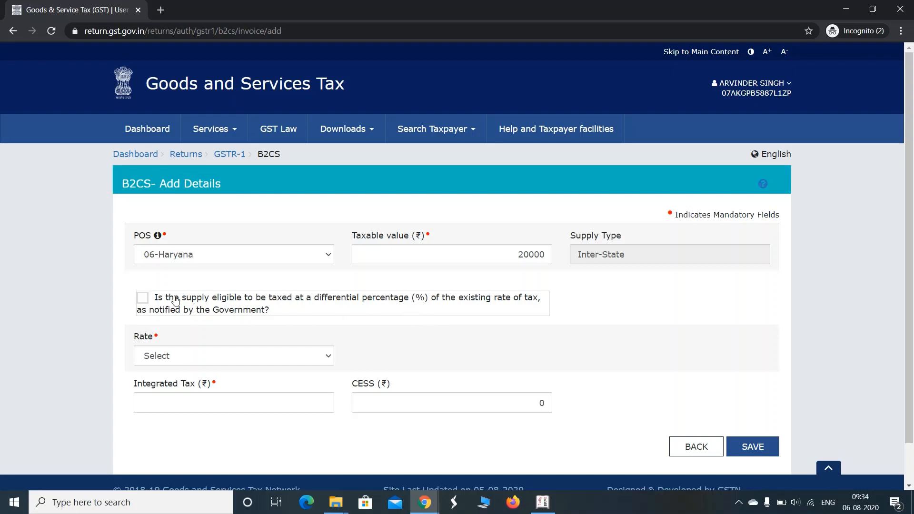
left_click(235, 359)
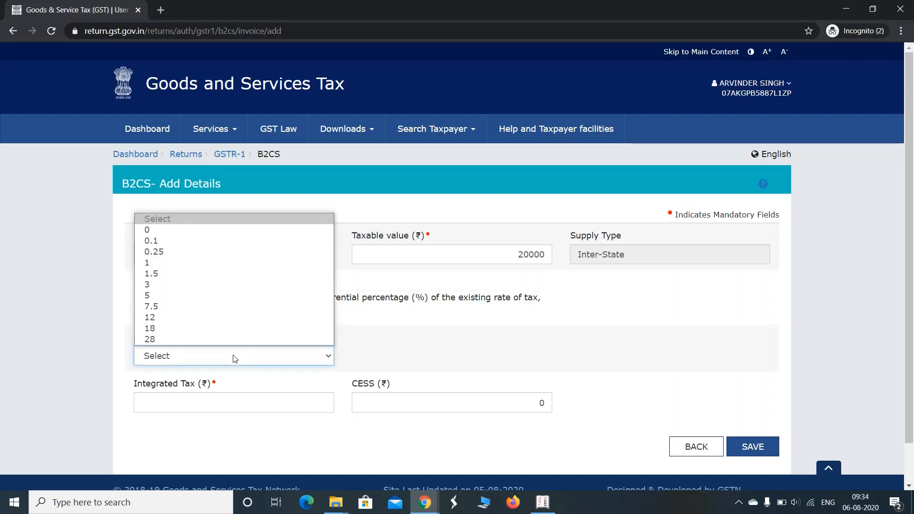
left_click(205, 323)
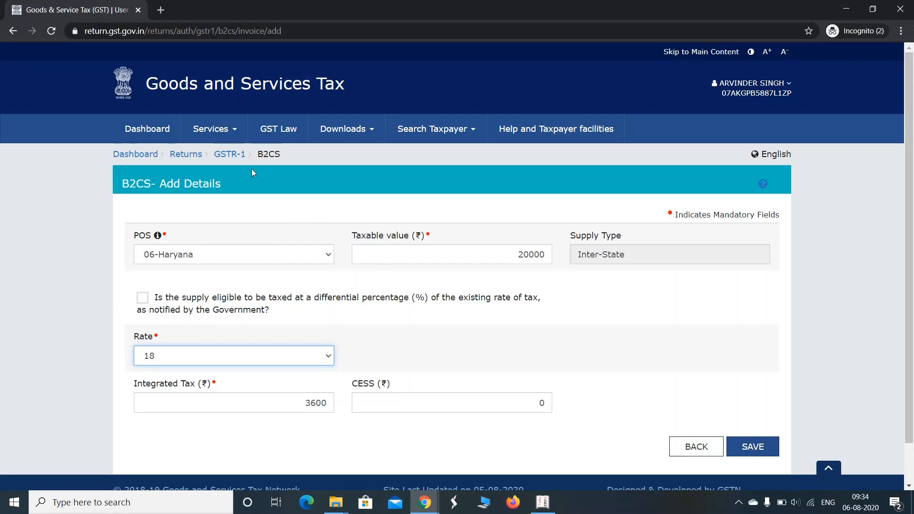
left_click(241, 159)
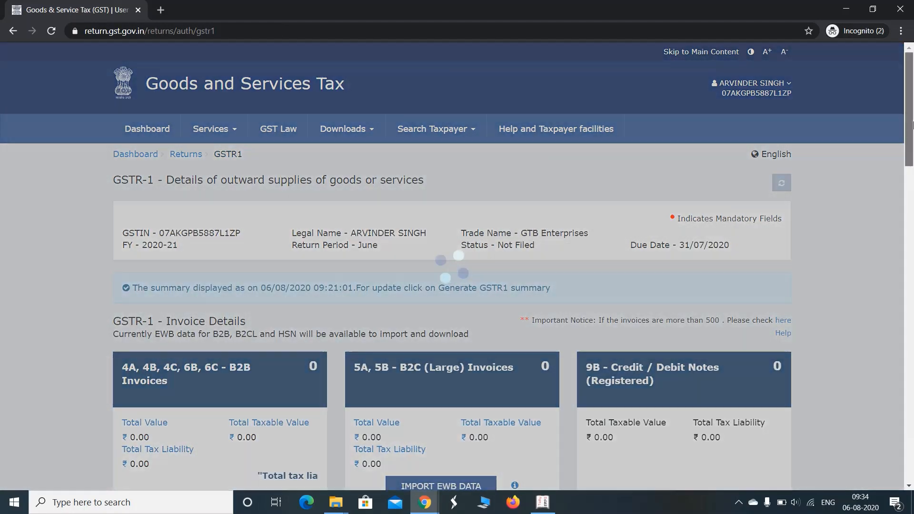
scroll(911, 189, "down", 5)
left_click_drag(912, 189, 911, 371)
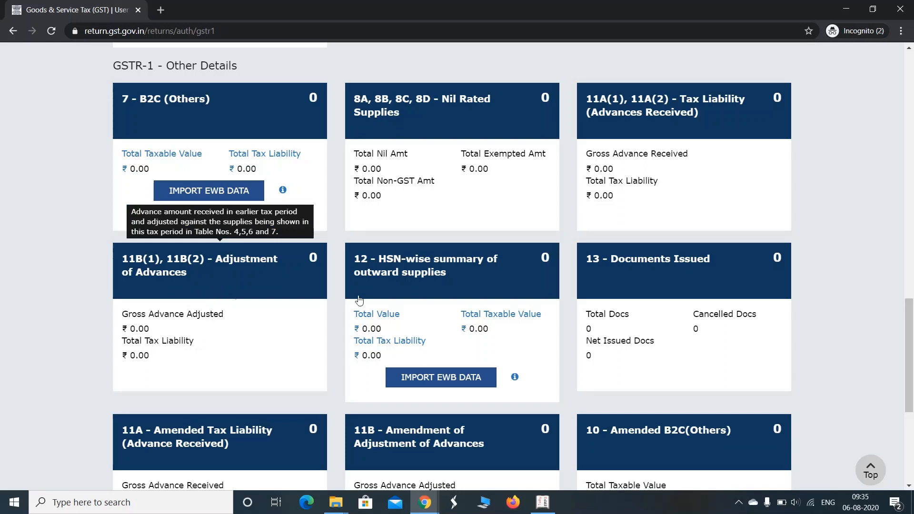
Step: Open the 12 - HSN summary and add a row with HSN 5544 and unit PCS-PIECES
left_click(446, 289)
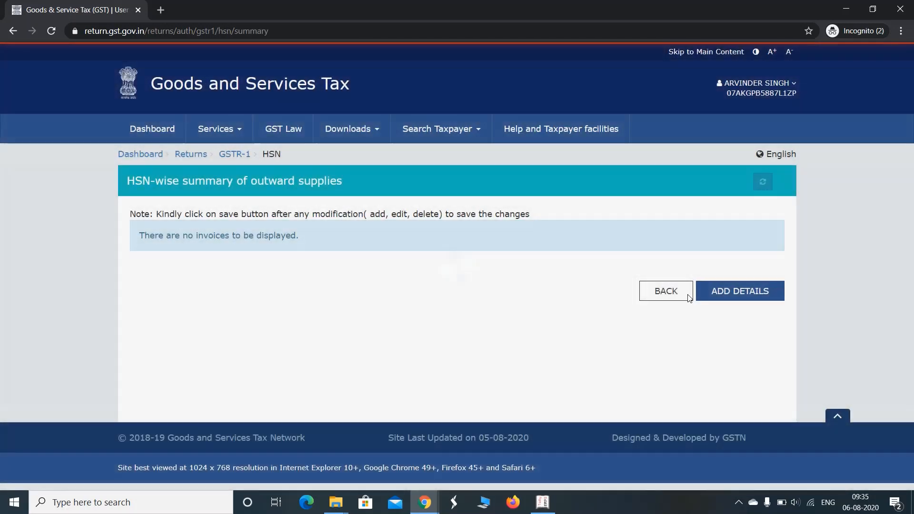
left_click(734, 295)
left_click(315, 317)
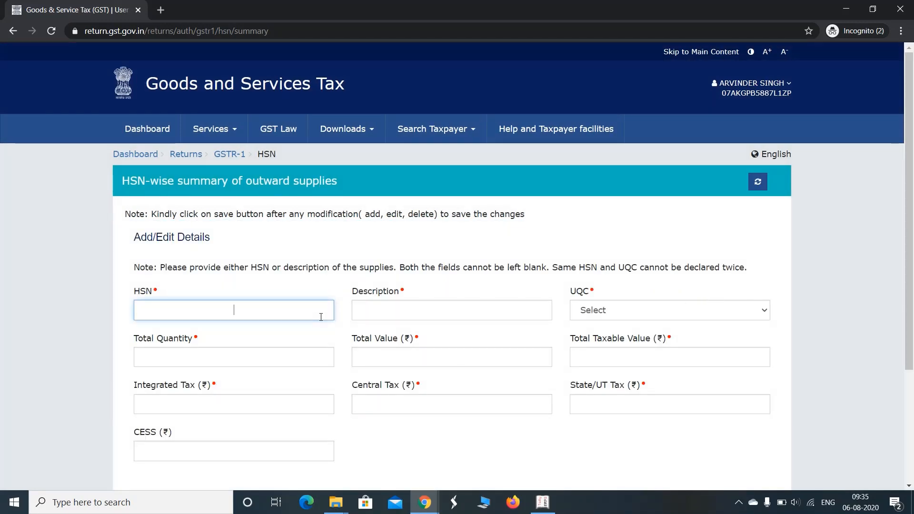
type("5544")
key("Tab")
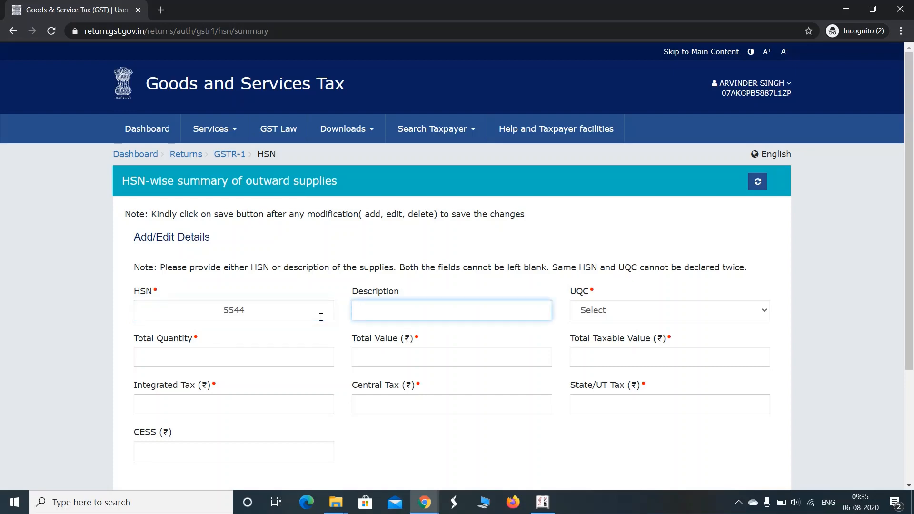
key("Tab")
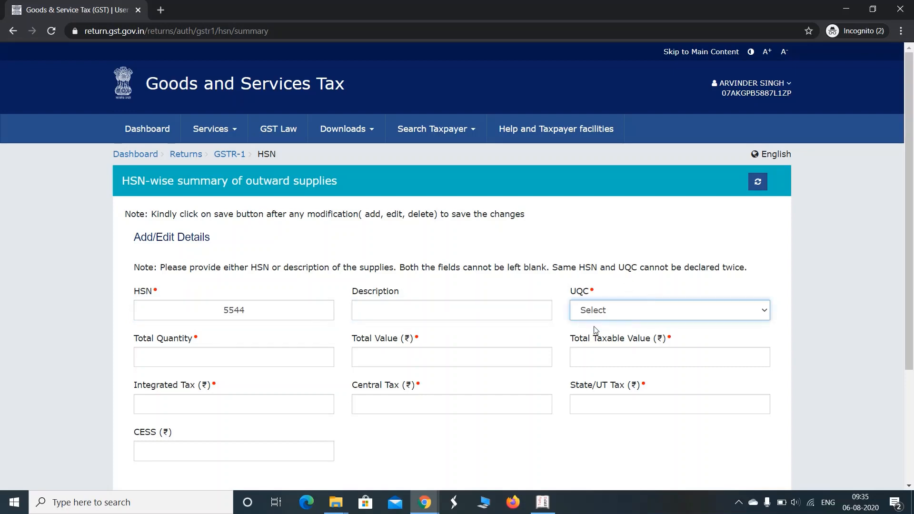
left_click(606, 318)
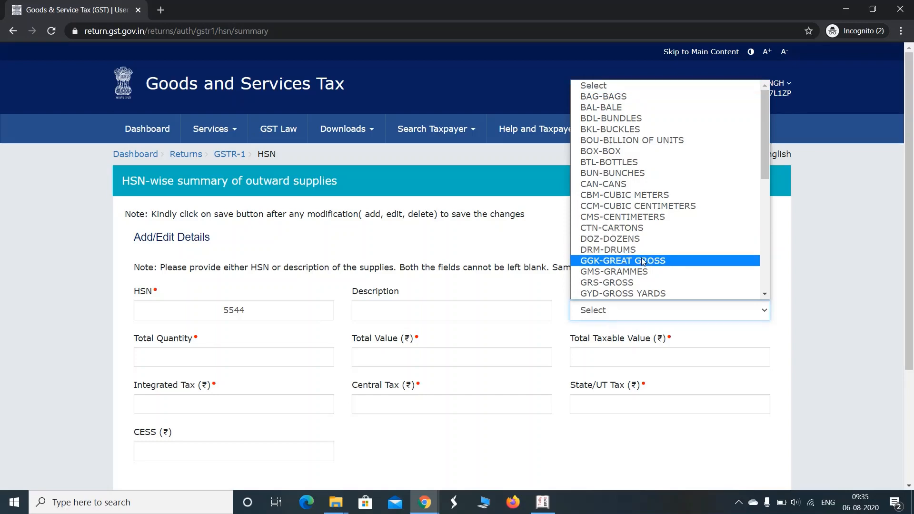
key("p")
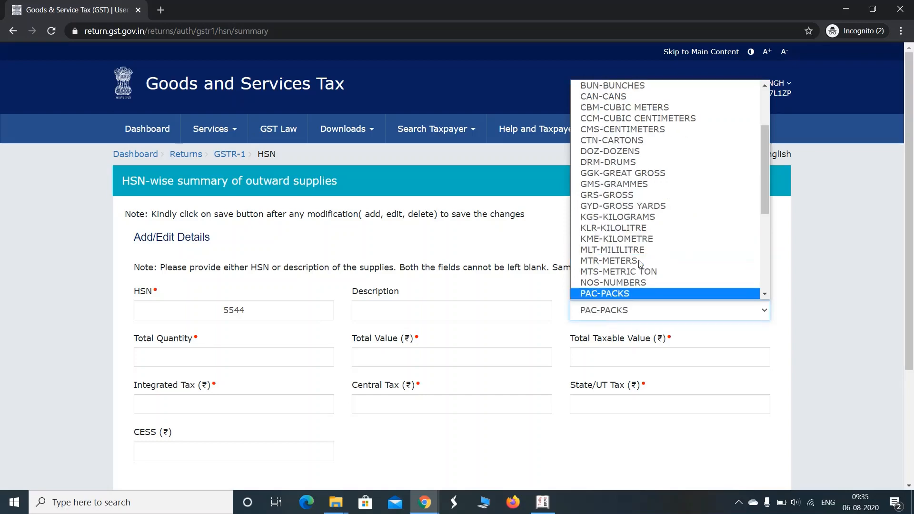
key("p")
key("Return")
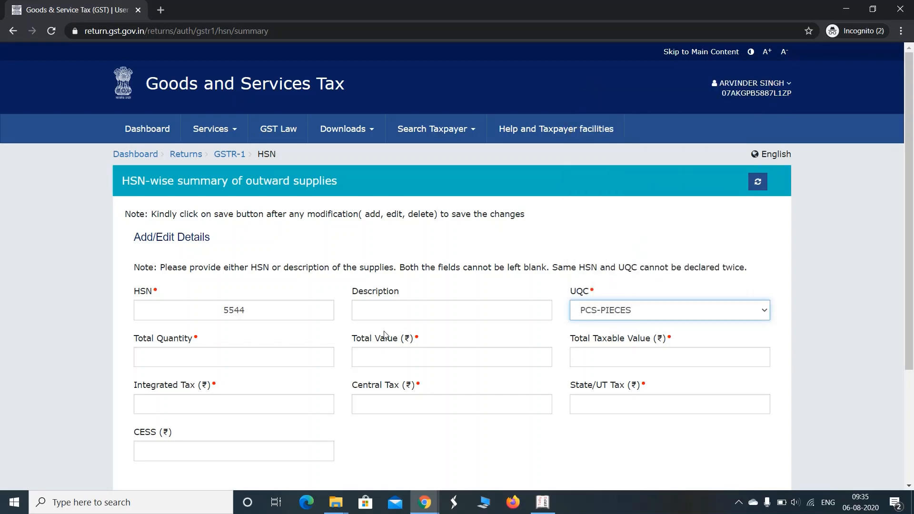
Step: Enter quantity 56, value 35000, taxable 30000, IGST 1800, CGST 1000, SGST 1000, then return to GSTR-1
left_click(241, 361)
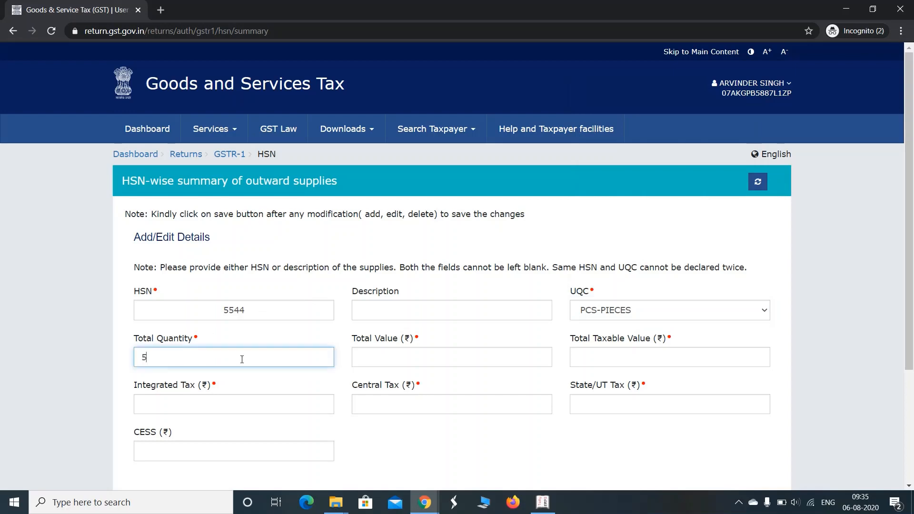
key("Tab")
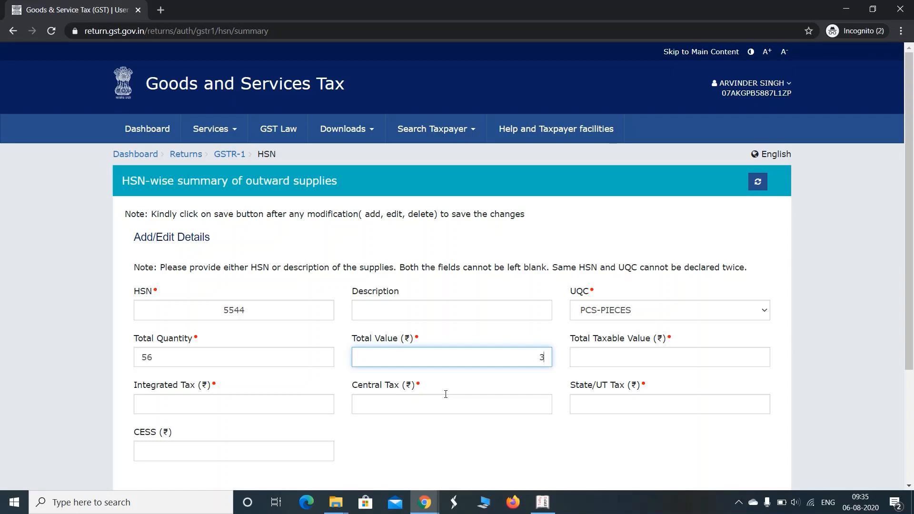
type("000")
key("Tab")
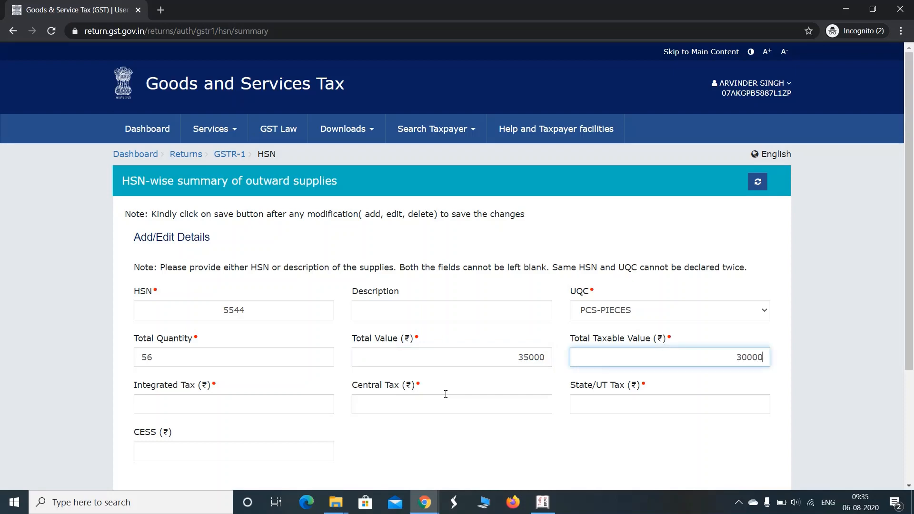
key("Tab")
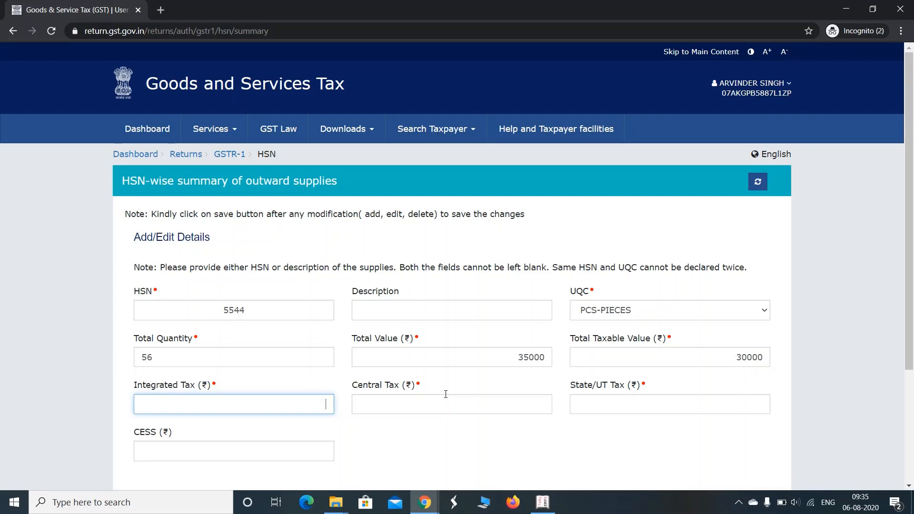
type("1800")
key("Tab")
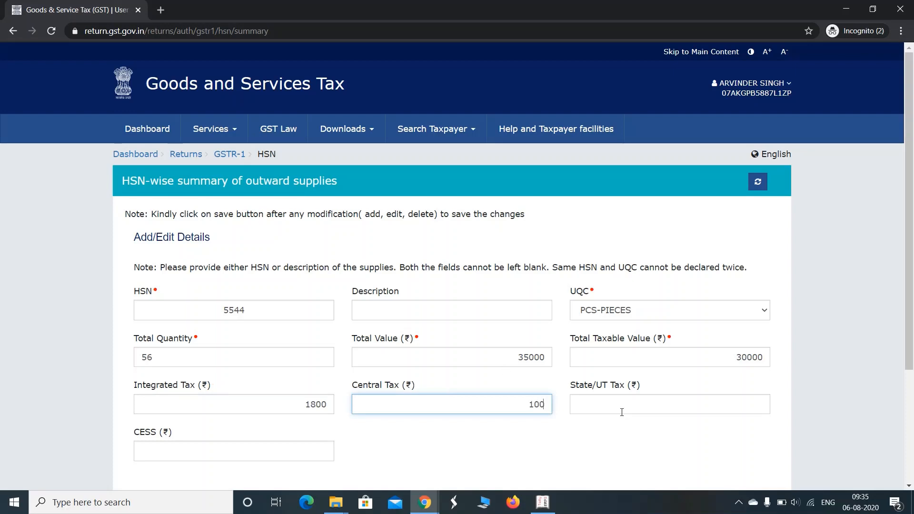
left_click(621, 412)
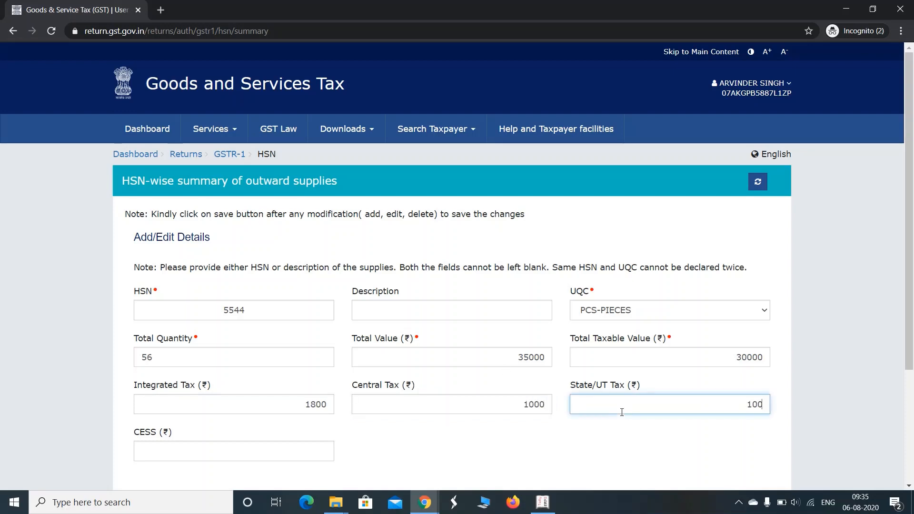
key("Tab")
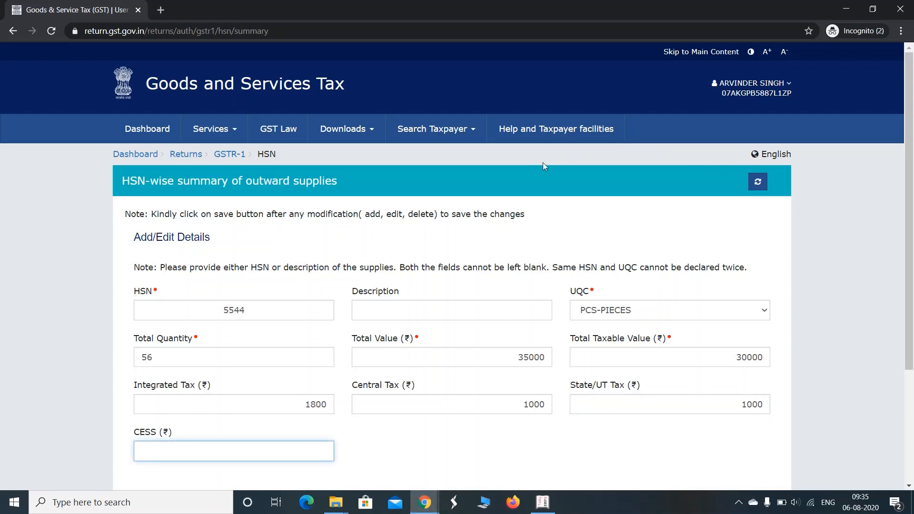
scroll(554, 398, "down", 2)
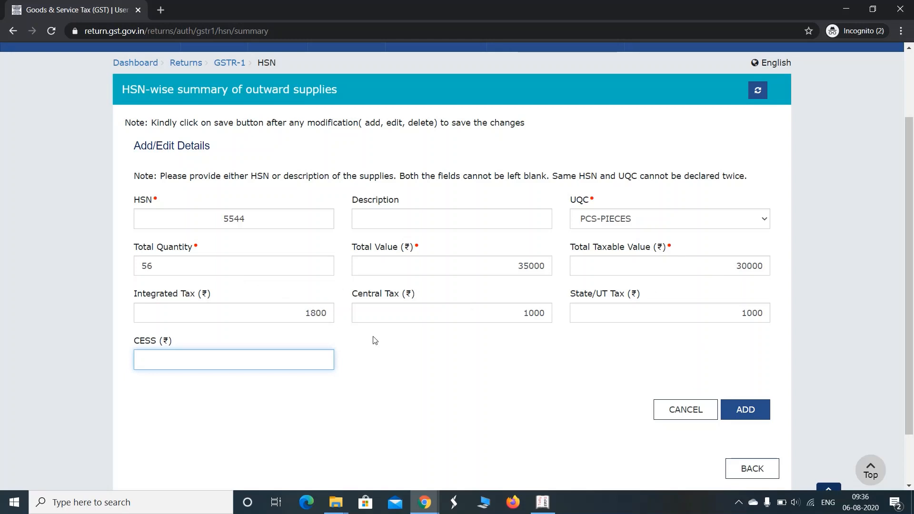
left_click(234, 63)
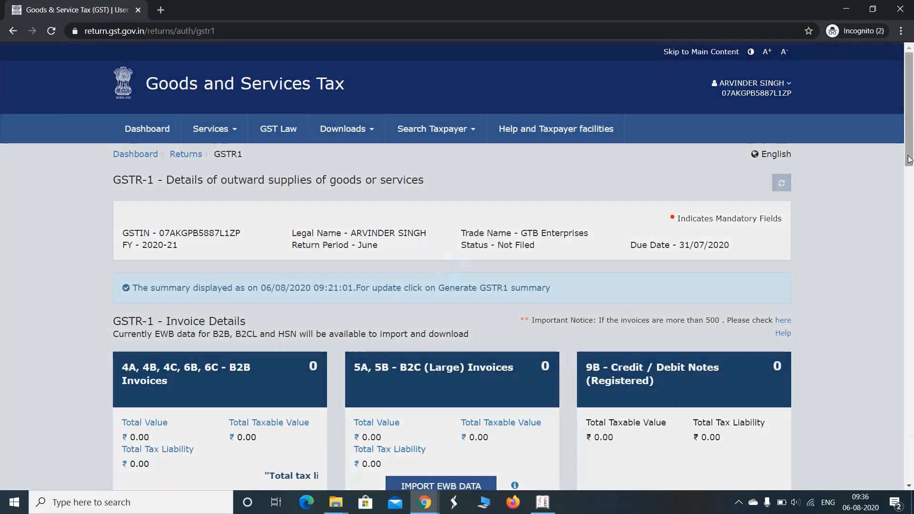
Step: Scroll down the GSTR-1 page and open the 13 - Documents Issued section
left_click_drag(909, 159, 910, 447)
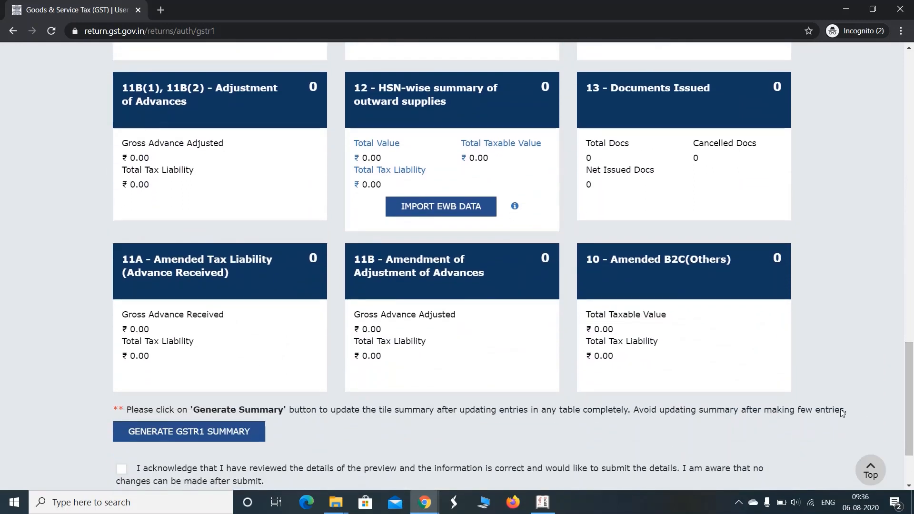
left_click(671, 102)
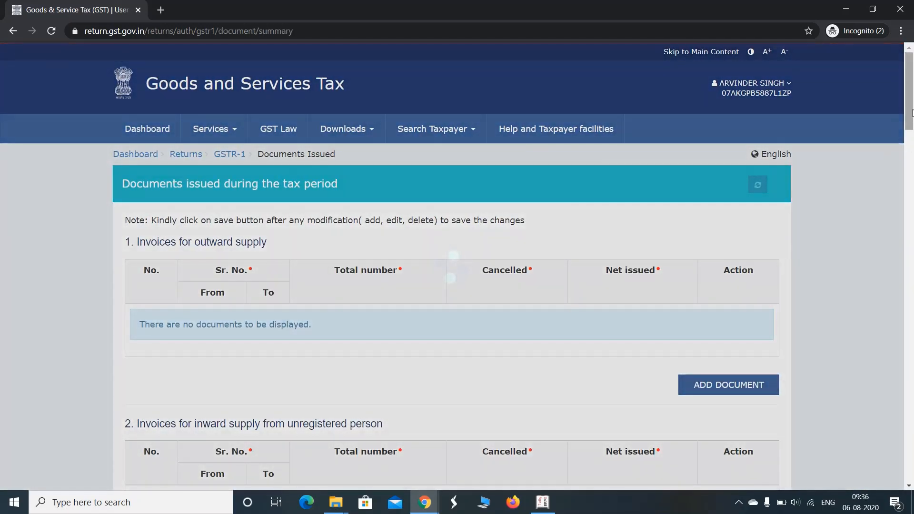
left_click_drag(911, 116, 912, 137)
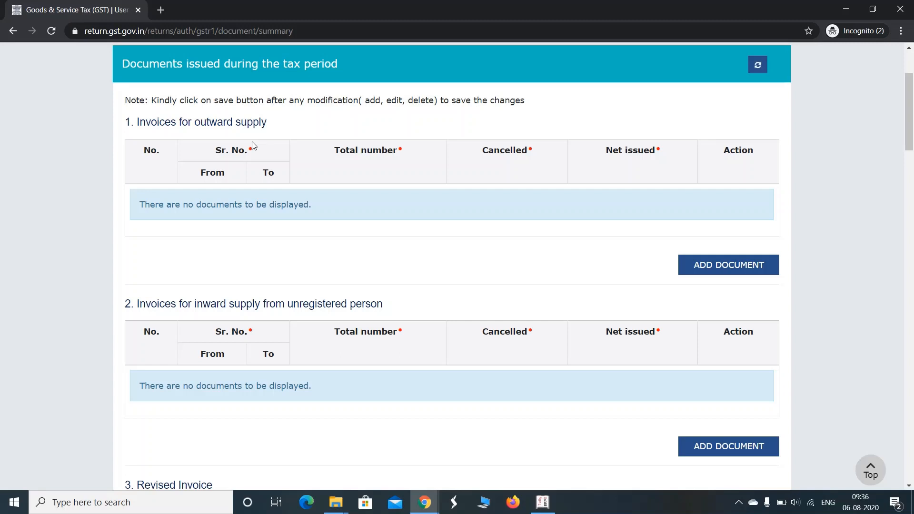
Step: Add an outward supply invoices row for serials 1 to 8, total 8, 0 cancelled, and save it
left_click(685, 275)
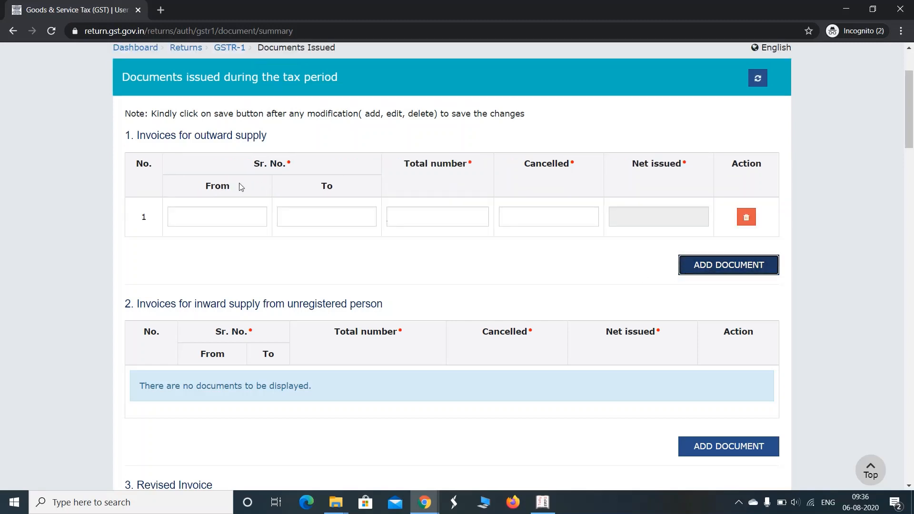
left_click(235, 225)
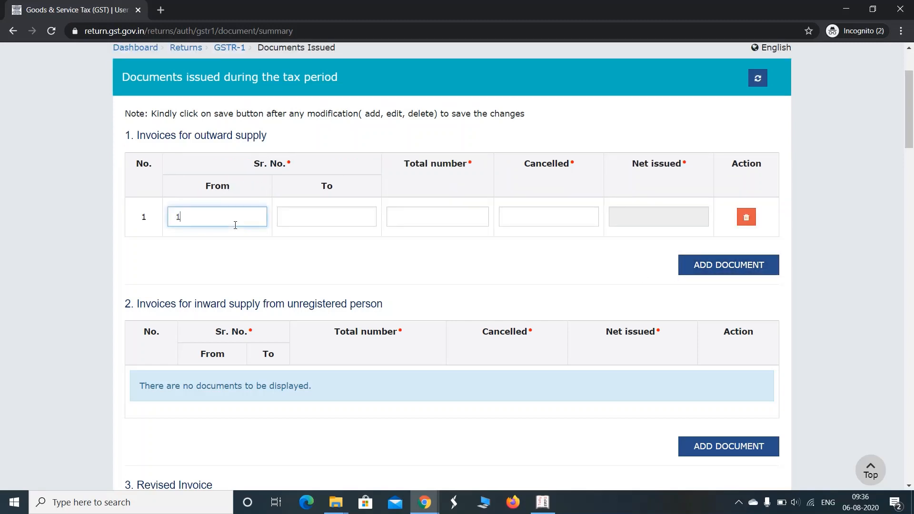
key("Tab")
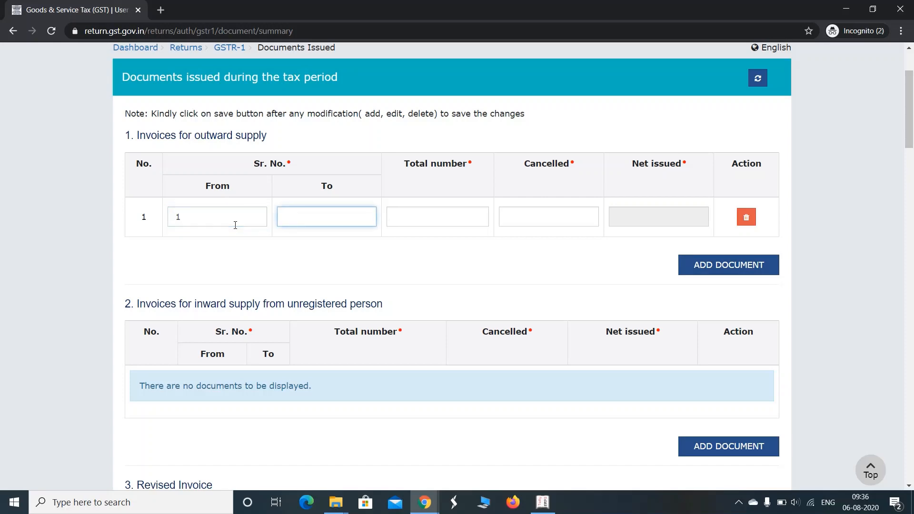
key("Tab")
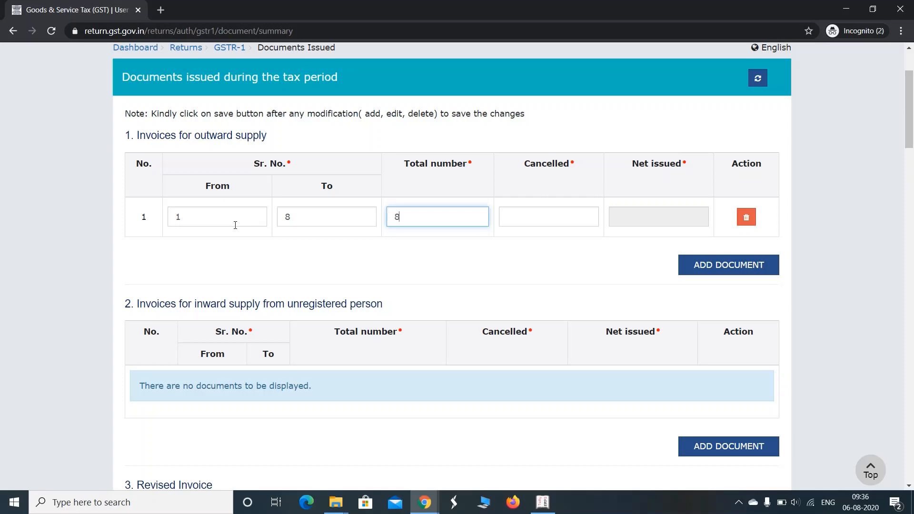
key("Tab")
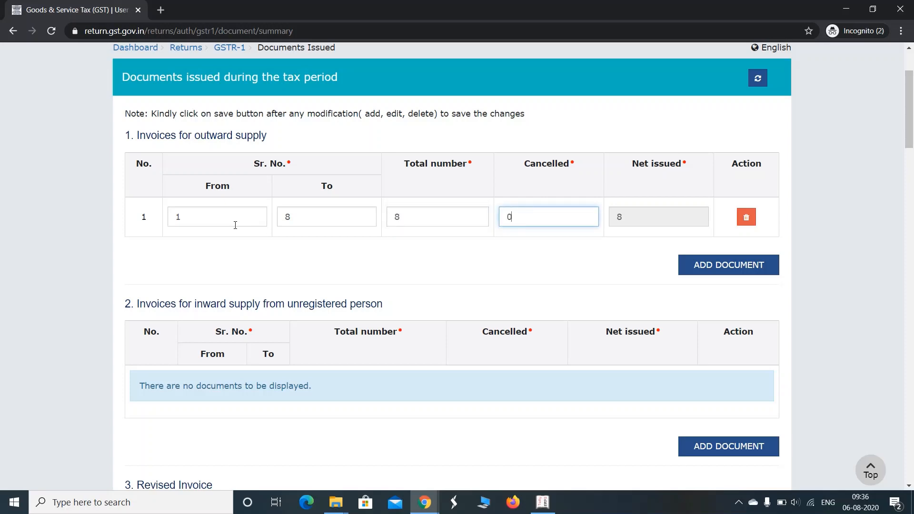
key("Tab")
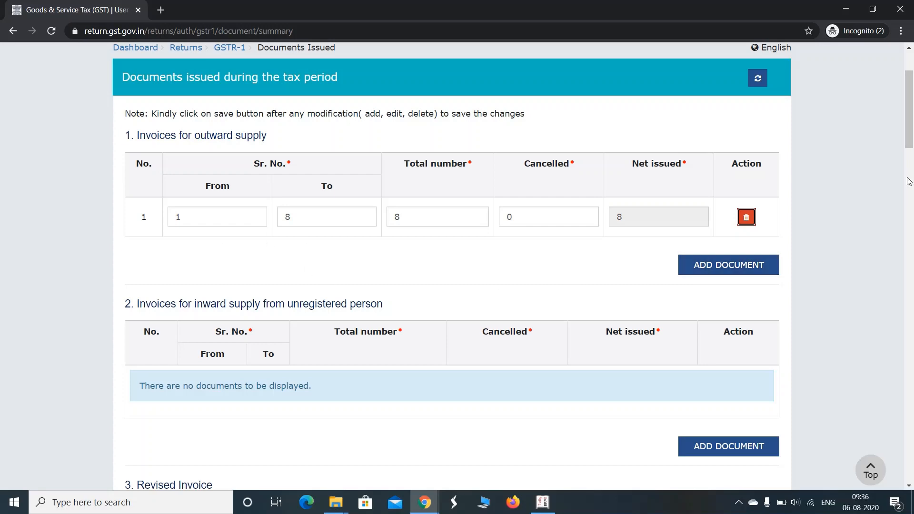
scroll(908, 181, "down", 4)
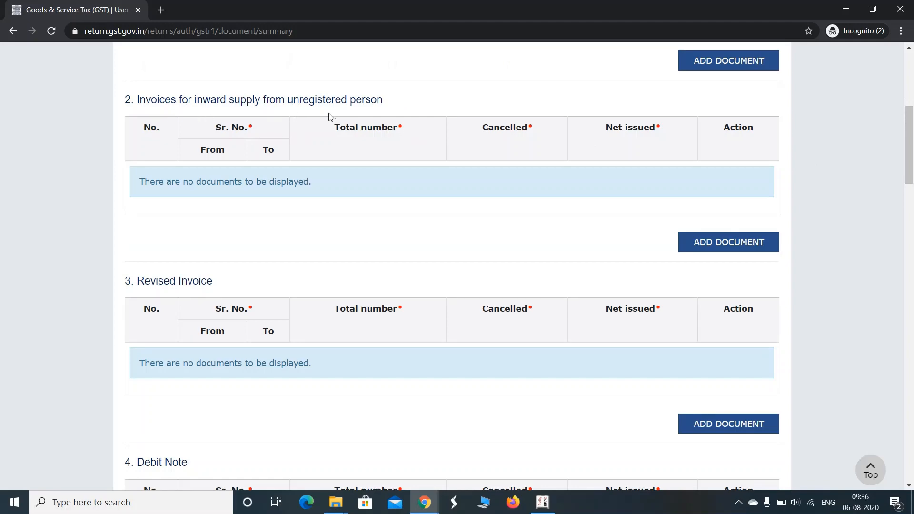
left_click_drag(909, 172, 911, 107)
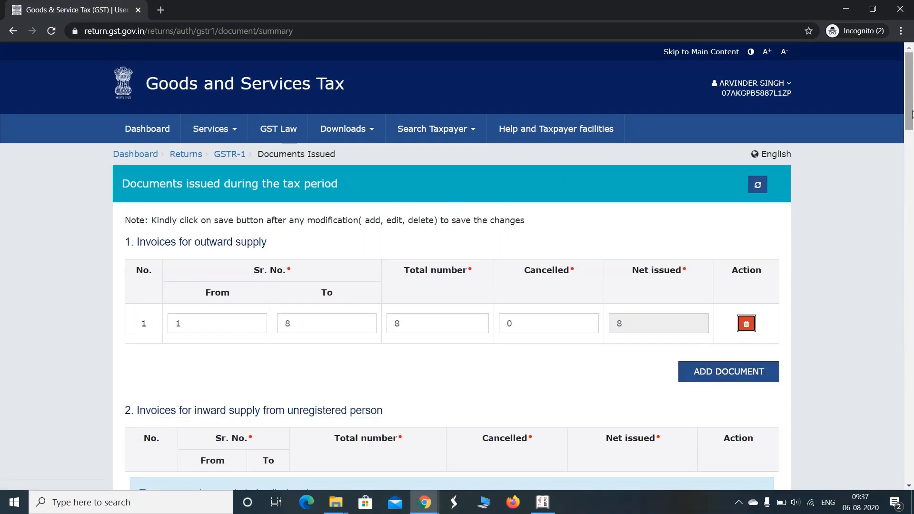
left_click_drag(911, 115, 911, 467)
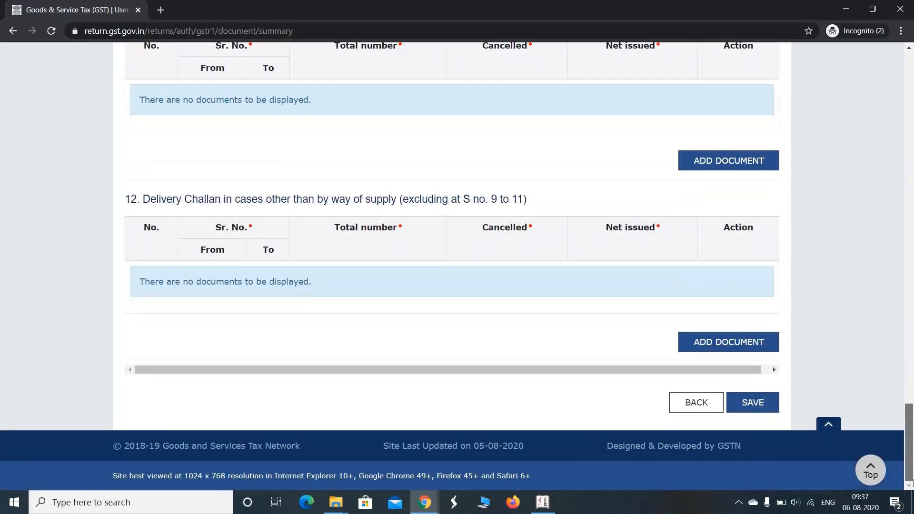
left_click(765, 411)
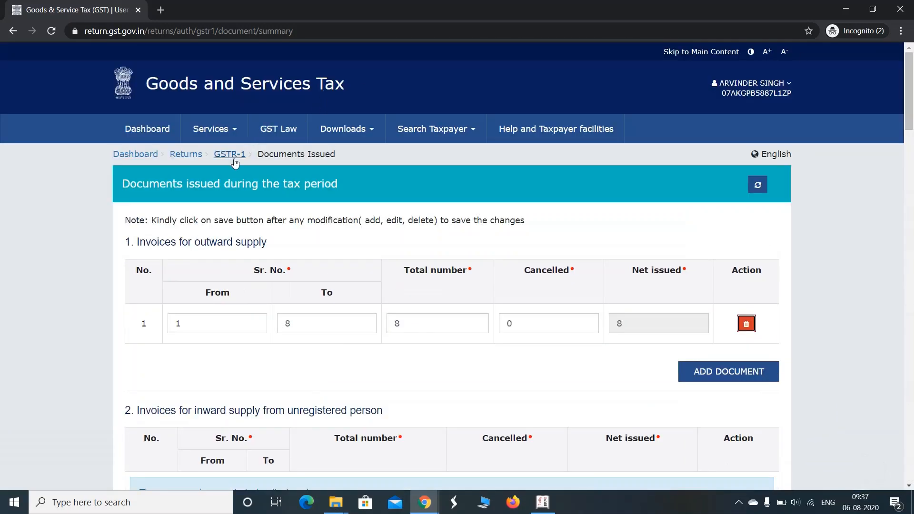
Step: Return to the GSTR-1 page and scroll down the tiles to the Generate Summary area
left_click(229, 154)
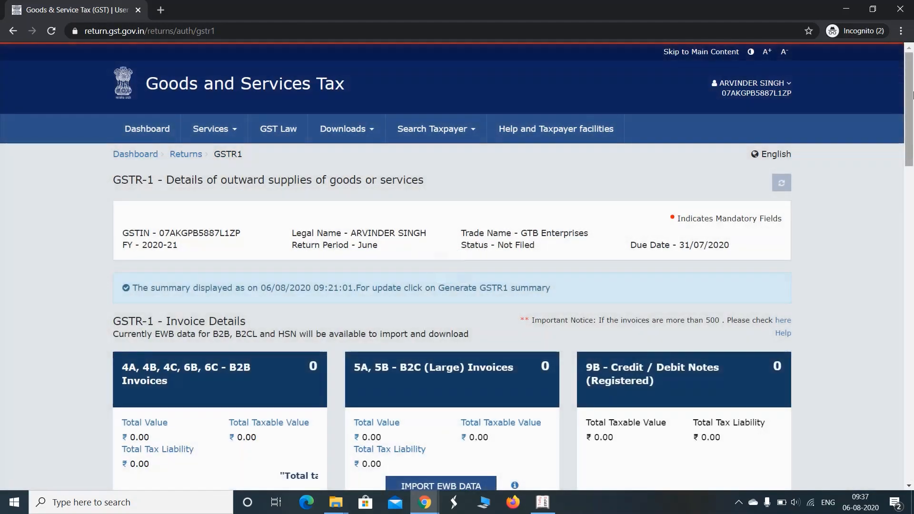
left_click_drag(912, 95, 912, 294)
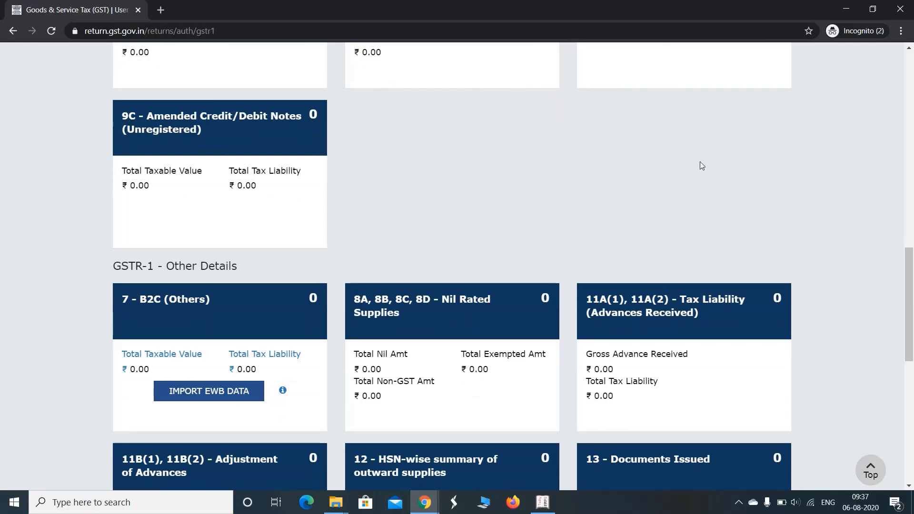
left_click_drag(912, 287, 912, 336)
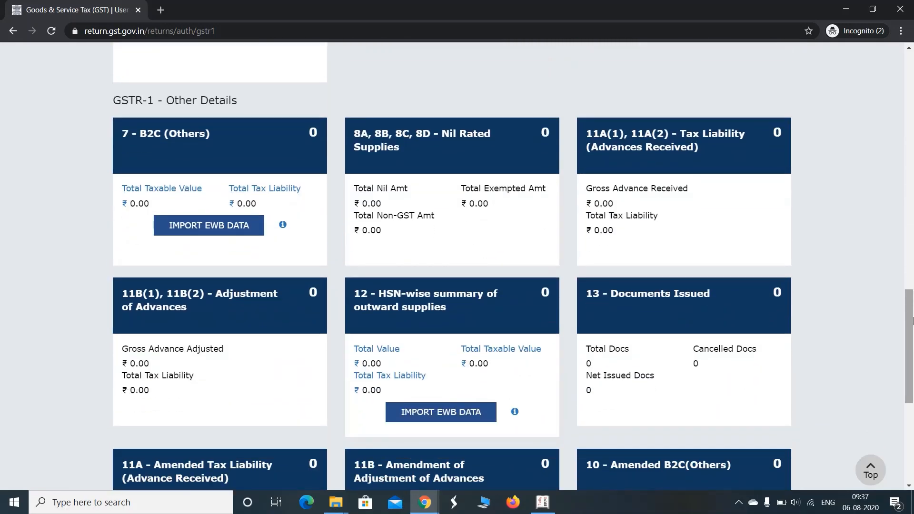
scroll(251, 319, "down", 5)
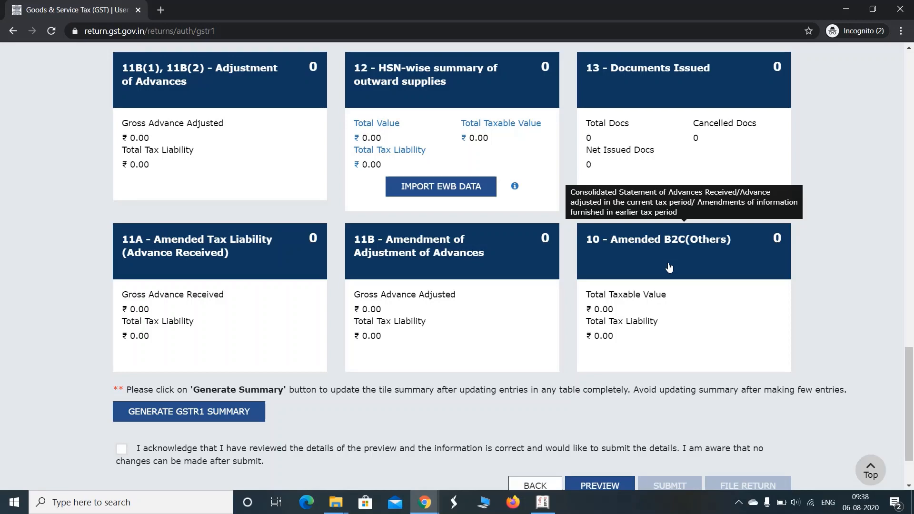
mouse_move(912, 371)
left_mouse_down()
mouse_move(912, 323)
mouse_move(912, 388)
left_mouse_up()
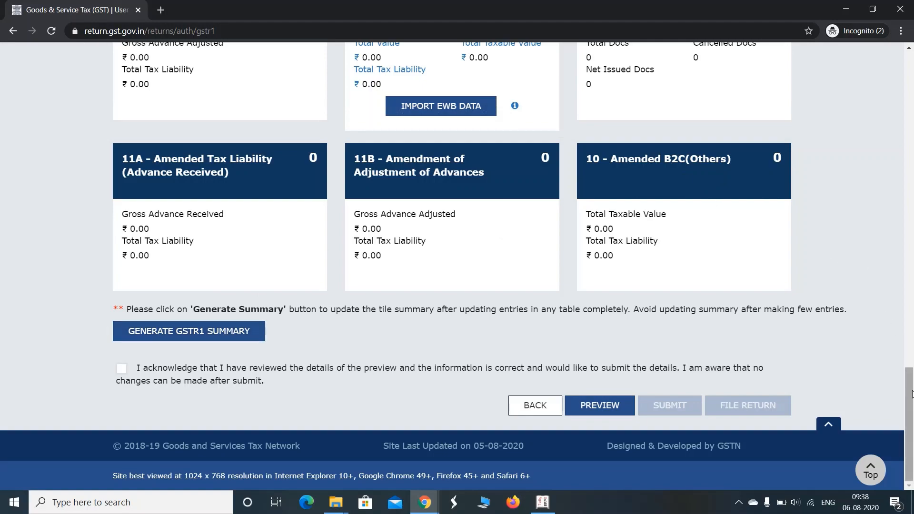
mouse_move(911, 386)
left_mouse_down()
mouse_move(912, 156)
mouse_move(912, 379)
left_mouse_up()
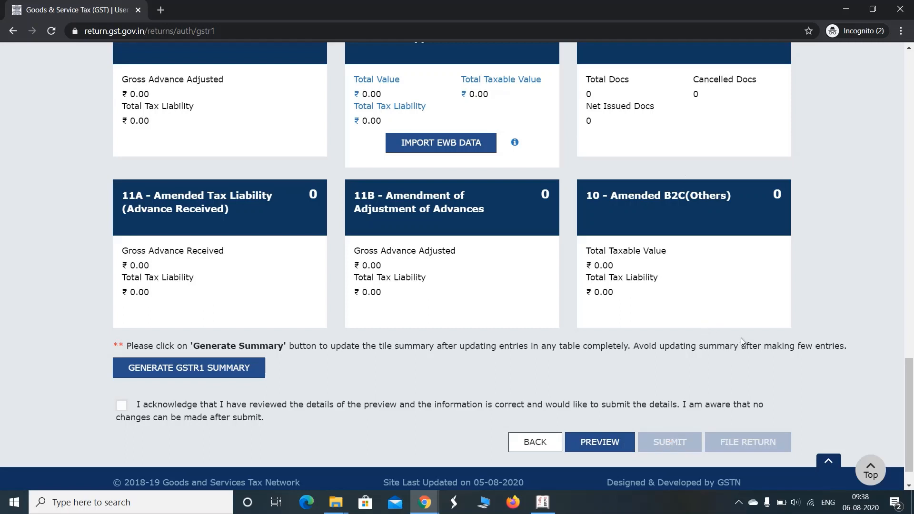
left_click_drag(909, 376, 913, 136)
scroll(243, 95, "up", 4)
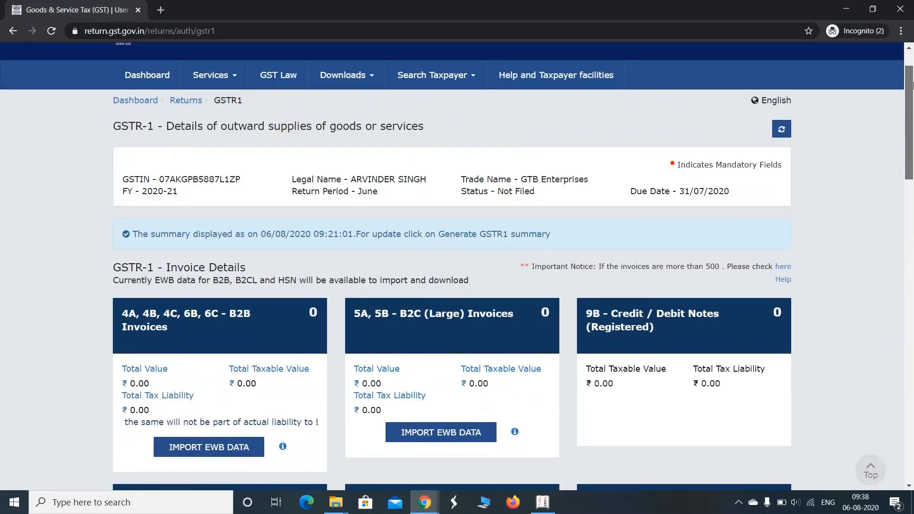
left_click_drag(910, 157, 912, 459)
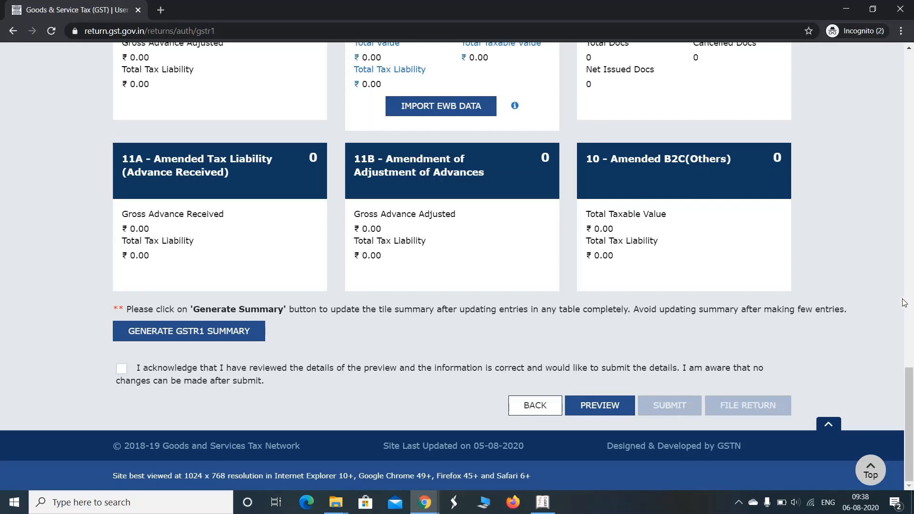
scroll(909, 379, "up", 2)
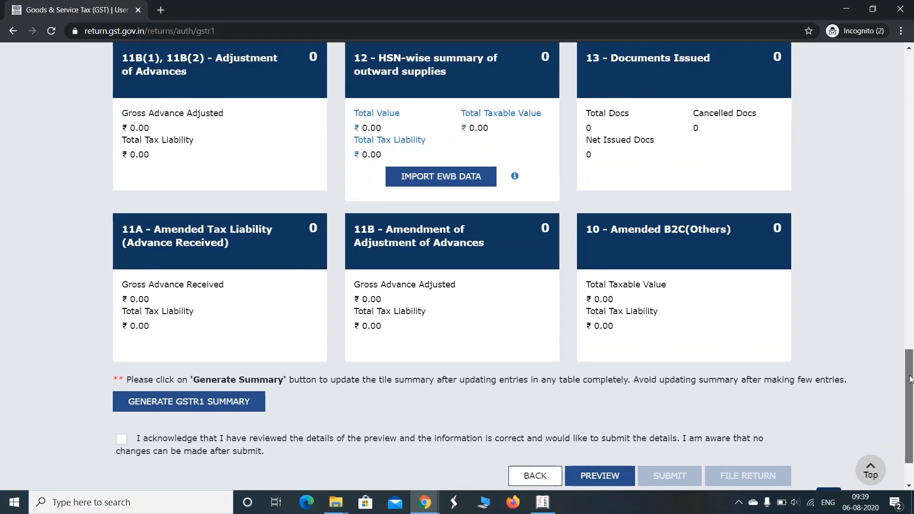
left_click_drag(910, 379, 912, 153)
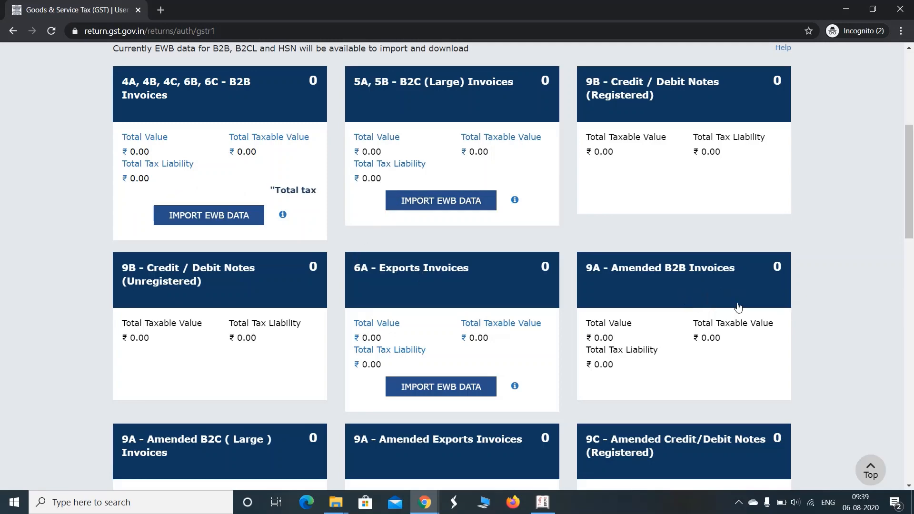
left_click_drag(909, 215, 912, 435)
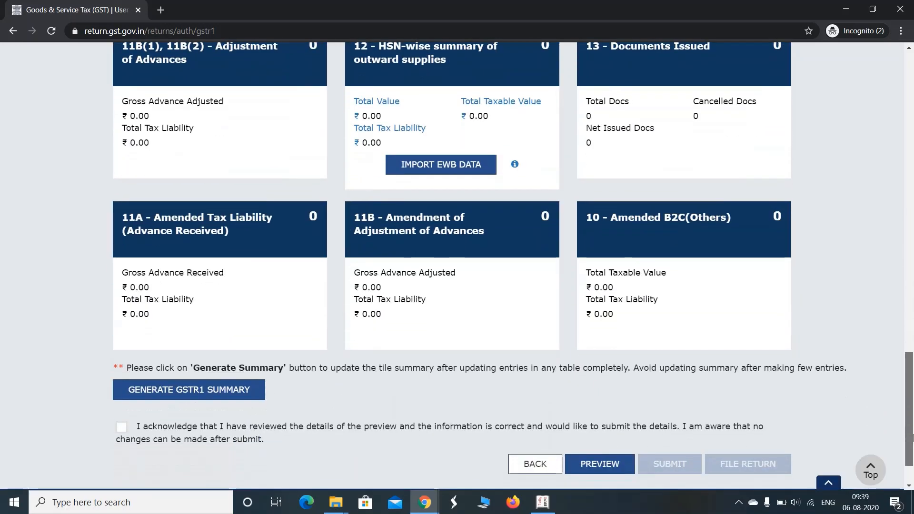